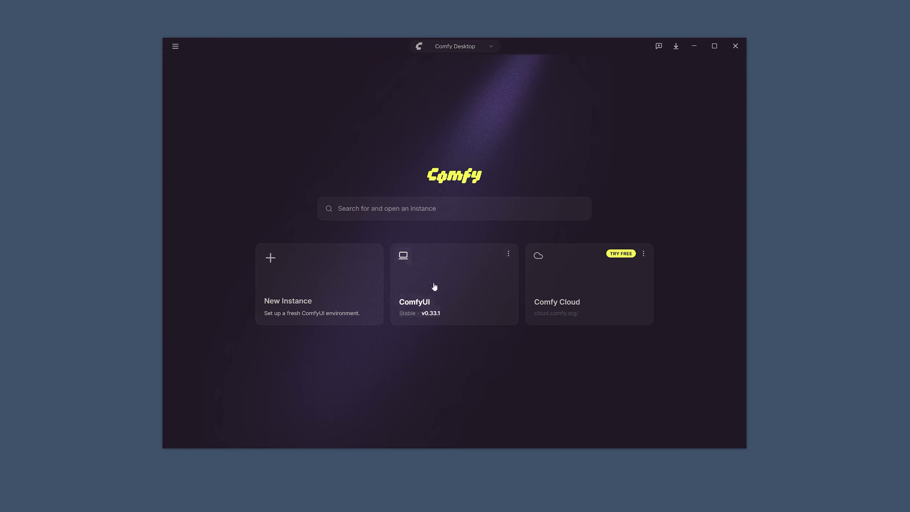
# Step: Launch the local ComfyUI instance, search the templates for "ideog" and load the "Ideogram v4: Text to Image" template
pyautogui.click(444, 302)
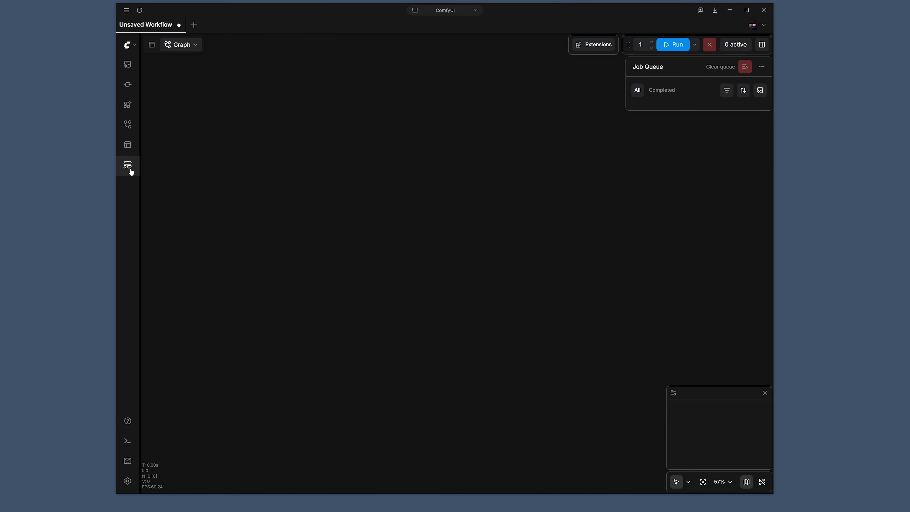
pyautogui.click(130, 169)
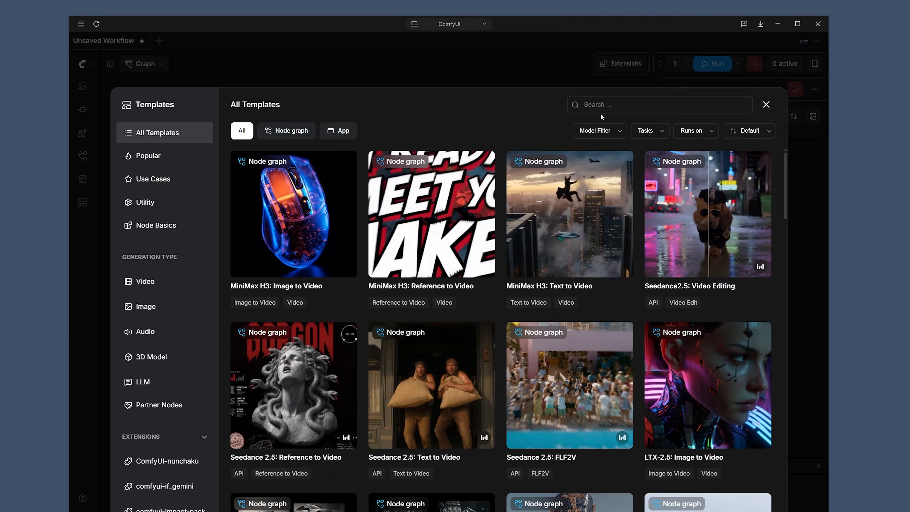
pyautogui.click(577, 86)
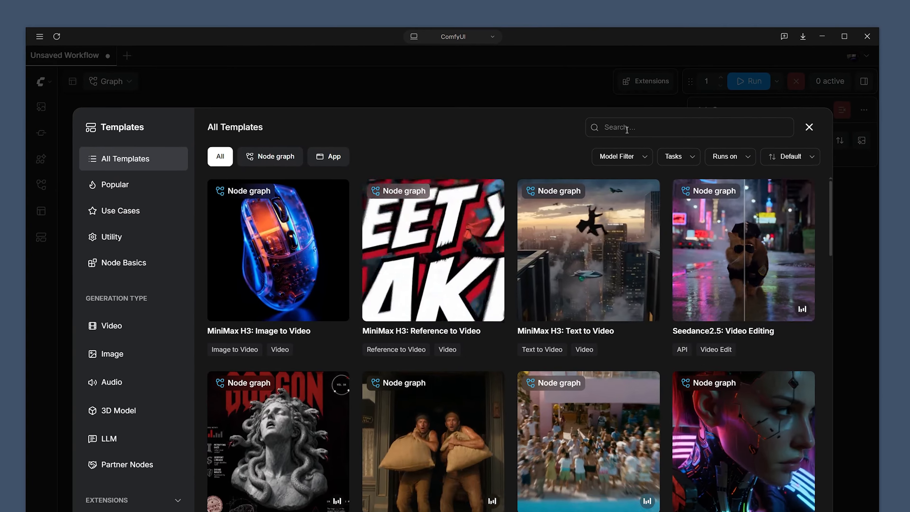
pyautogui.write('ideog')
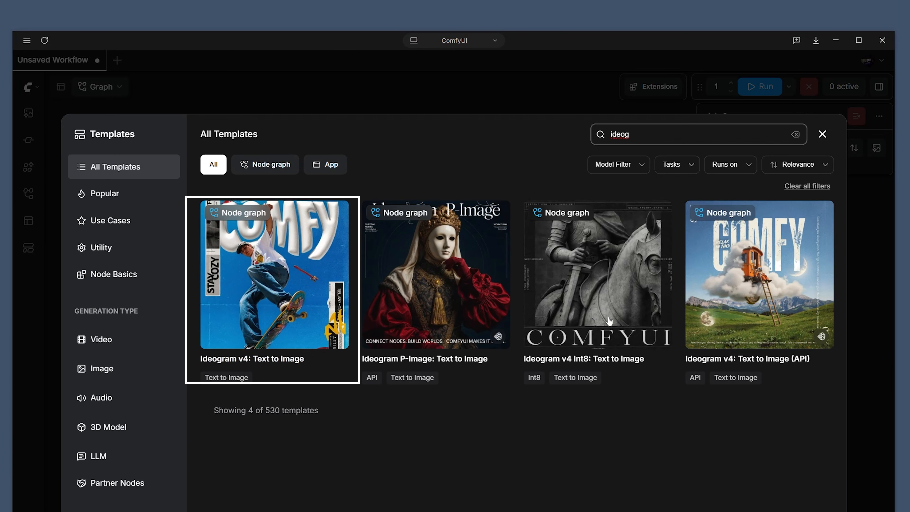
pyautogui.click(281, 365)
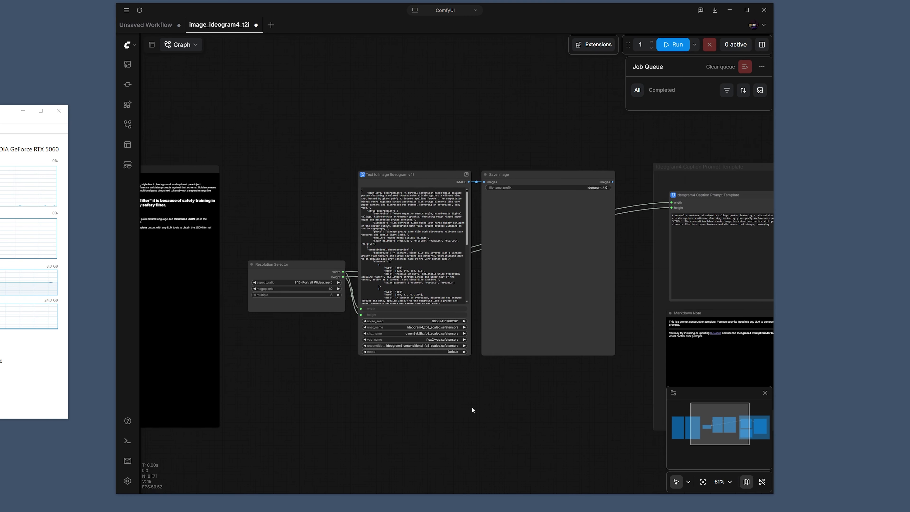
# Step: Examine the structured JSON prompt in the Text to Image (Ideogram v4) node and the After Effects panels' GitHub release notes
pyautogui.moveTo(422, 139); pyautogui.dragTo(442, 132)
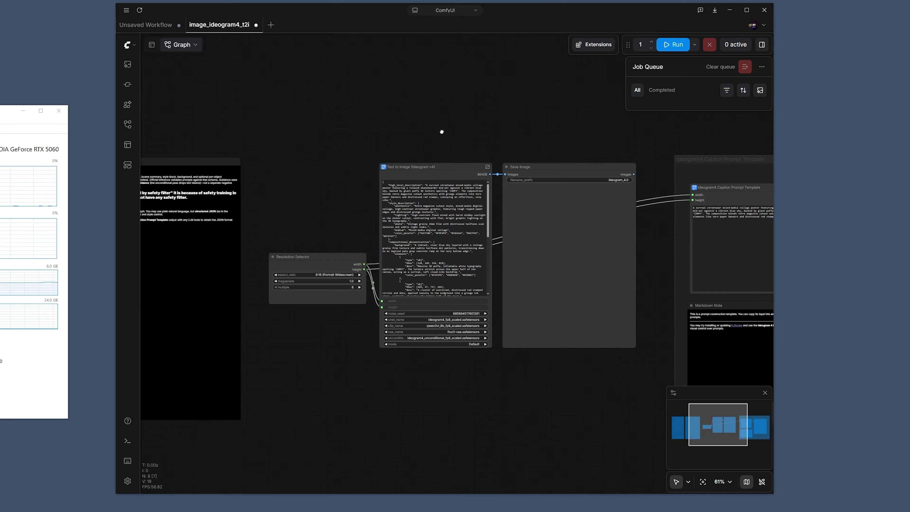
pyautogui.moveTo(540, 118); pyautogui.dragTo(510, 111)
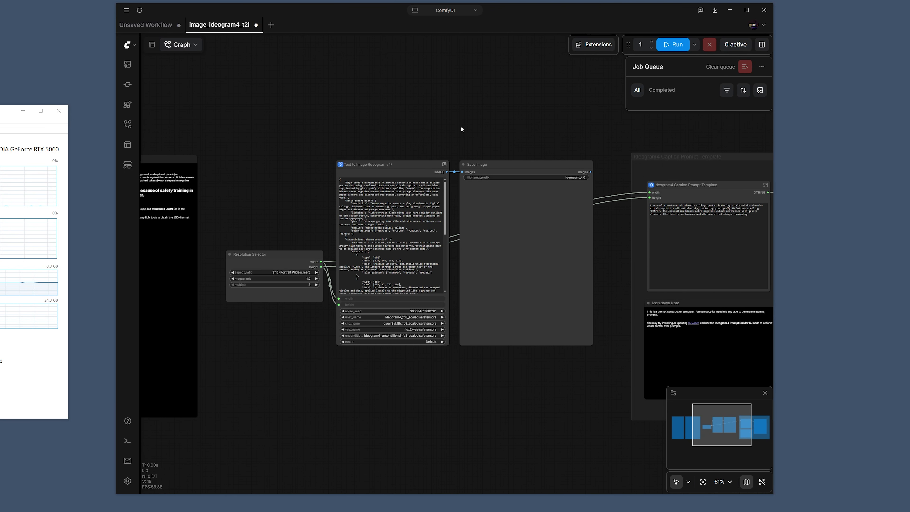
pyautogui.moveTo(461, 130)
pyautogui.mouseDown()
pyautogui.moveTo(494, 116)
pyautogui.moveTo(538, 126)
pyautogui.moveTo(426, 109)
pyautogui.moveTo(458, 113)
pyautogui.mouseUp()
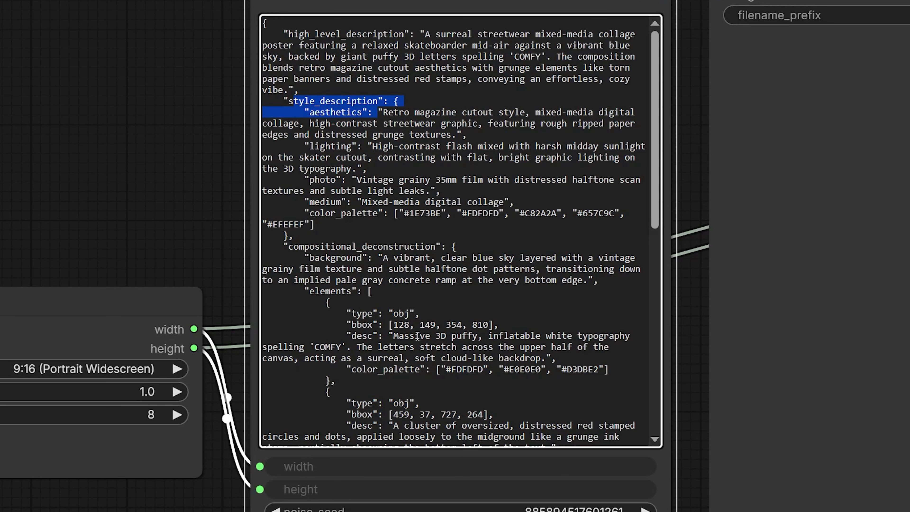
pyautogui.click(347, 313)
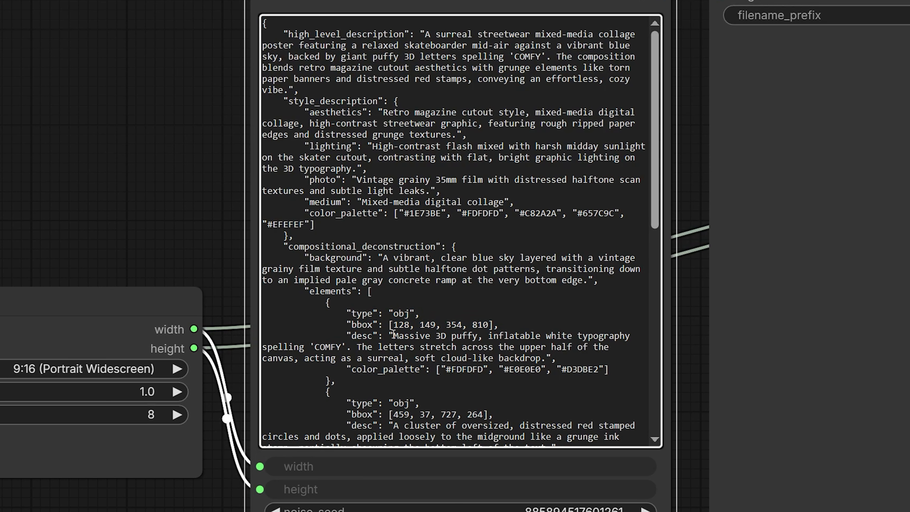
pyautogui.scroll(-3, 411, 333)
pyautogui.scroll(-5, 417, 331)
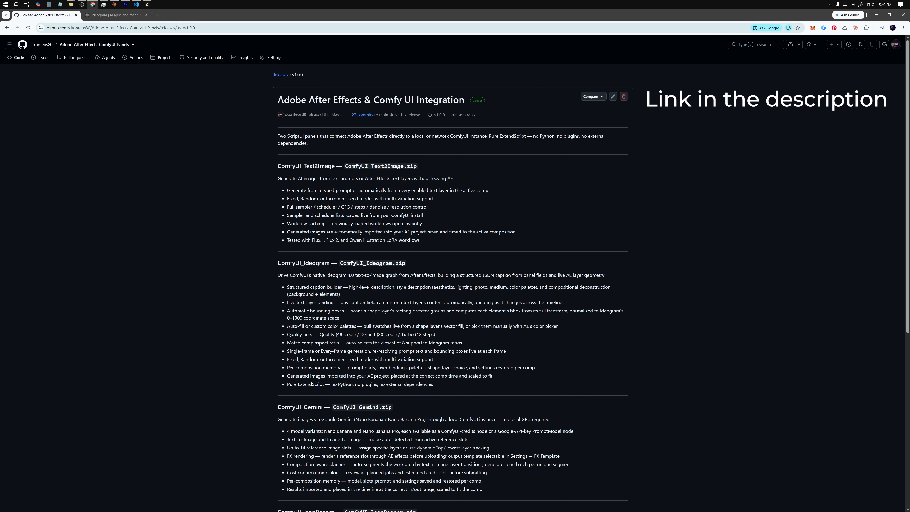
pyautogui.scroll(-8, 508, 277)
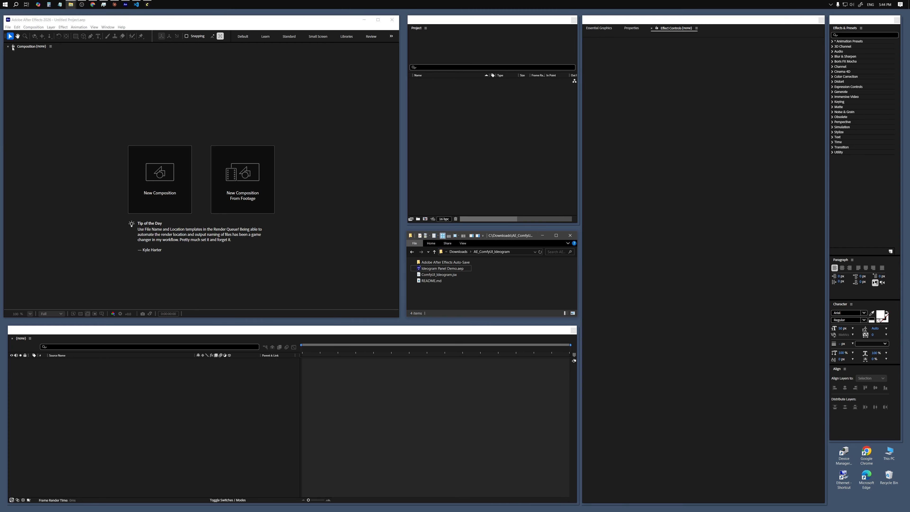
# Step: Switch to After Effects and check in the Scripting & Expressions preferences that scripts may write files and access the network
pyautogui.click(9, 28)
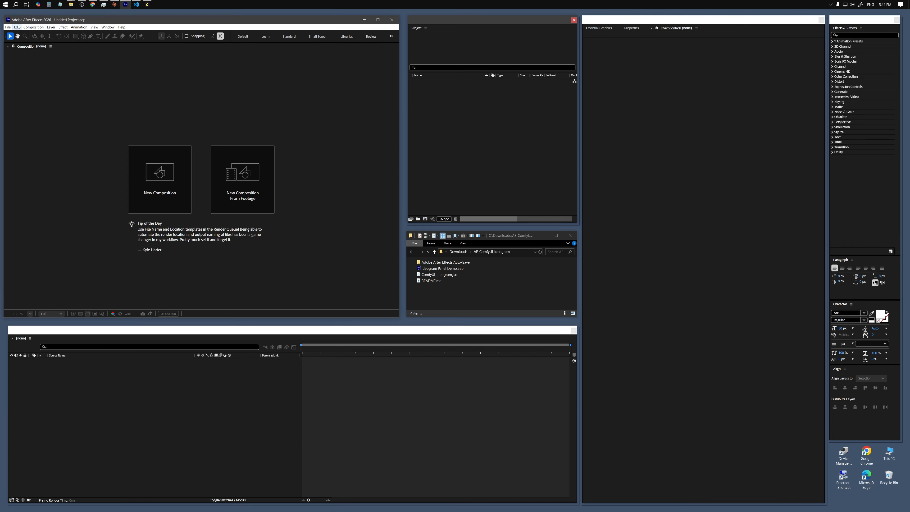
pyautogui.click(17, 27)
pyautogui.moveTo(79, 190)
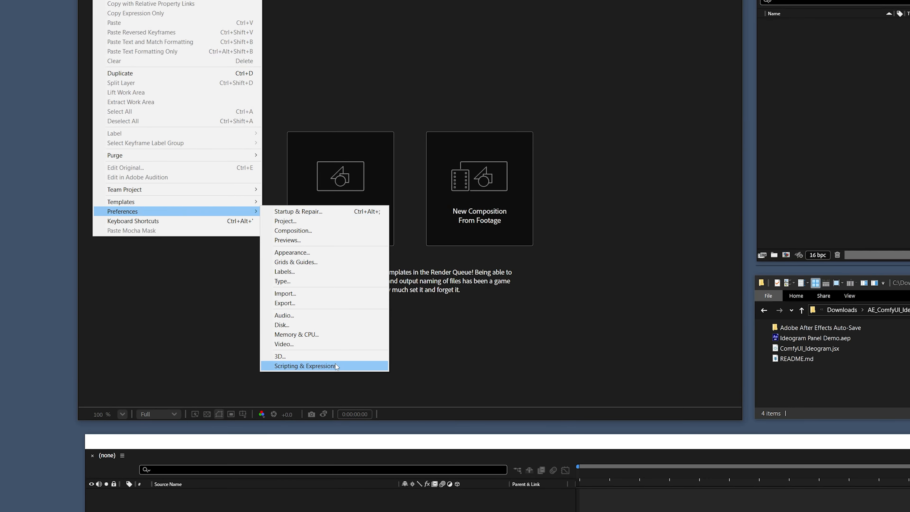
pyautogui.click(336, 366)
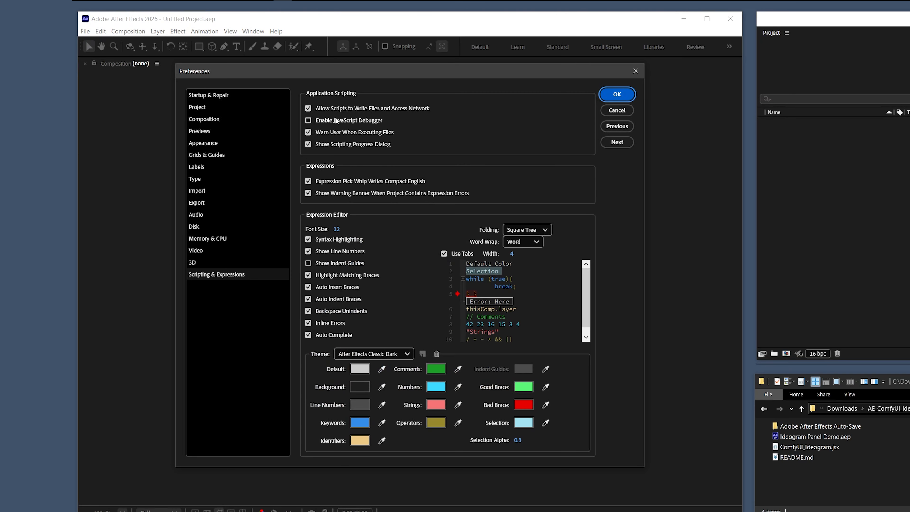
pyautogui.click(618, 94)
# Step: Install ComfyUI_Ideogram.jsx from the AE_ComfyUI_Ideogram folder as a ScriptUI panel
pyautogui.click(29, 28)
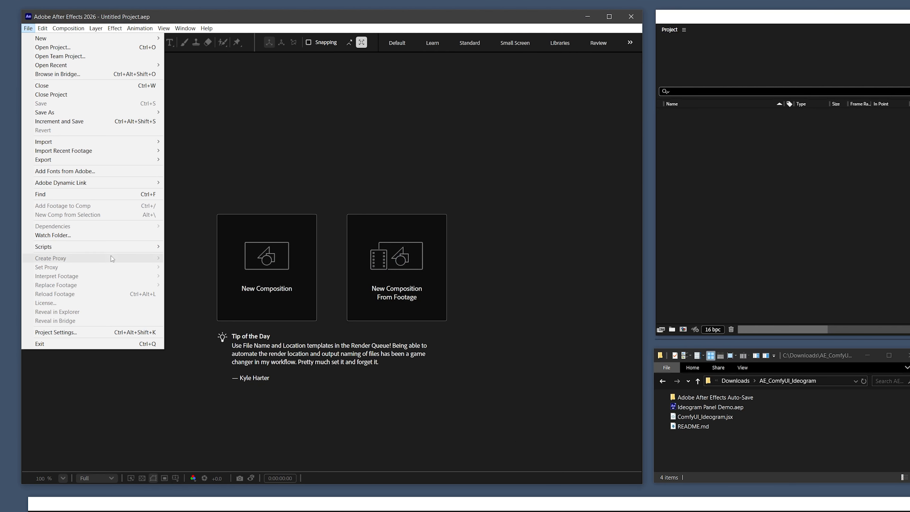
pyautogui.moveTo(126, 248)
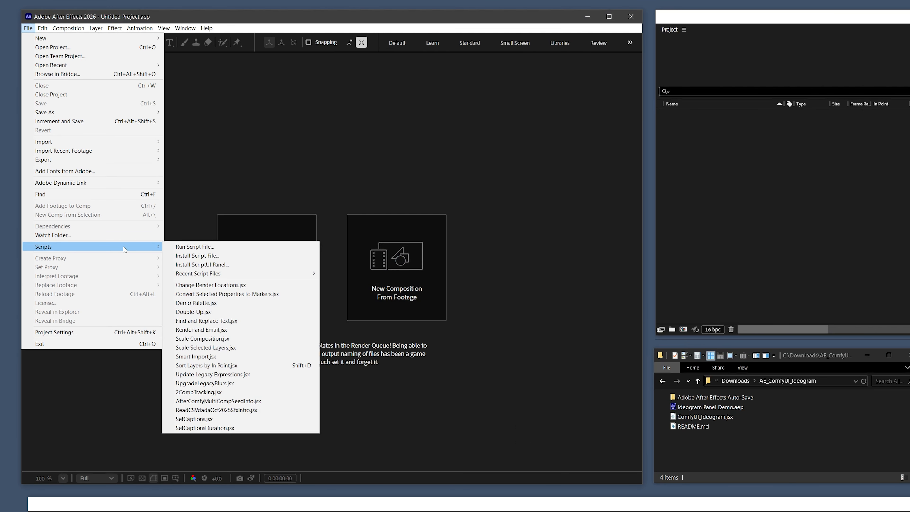
pyautogui.click(223, 265)
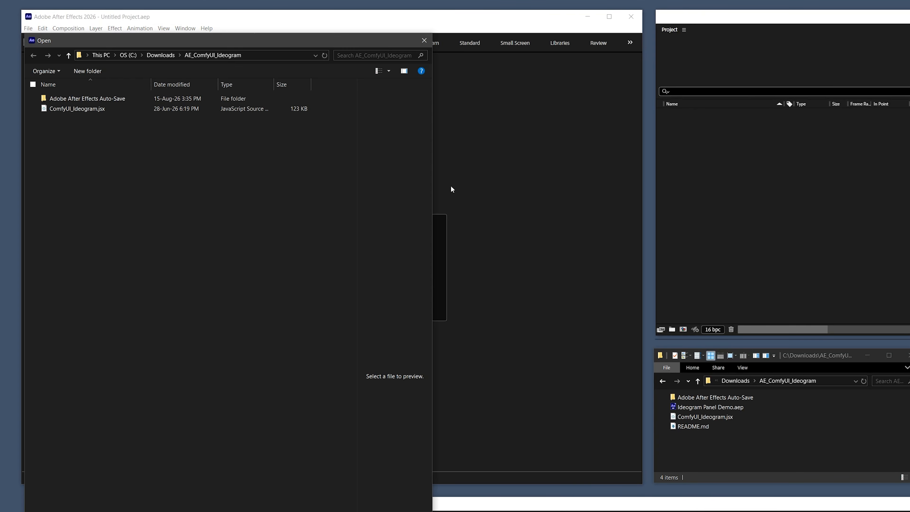
pyautogui.click(96, 111)
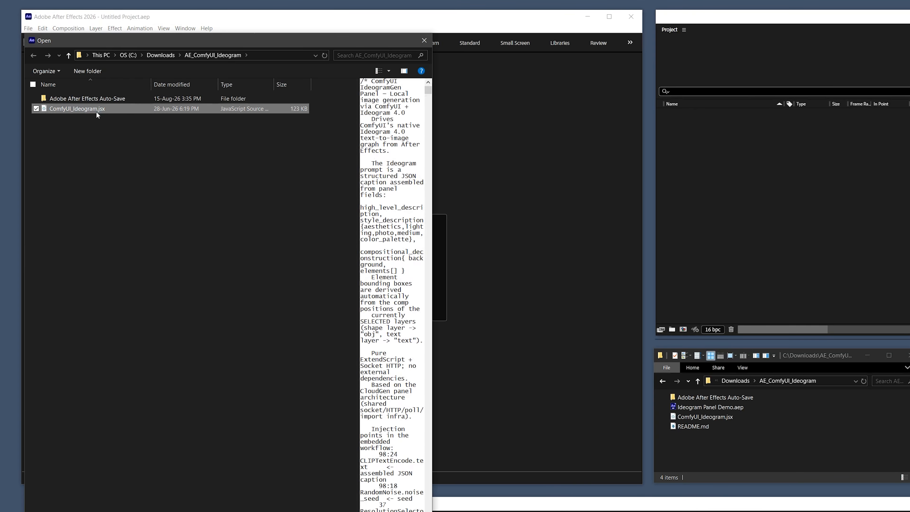
pyautogui.doubleClick(96, 111)
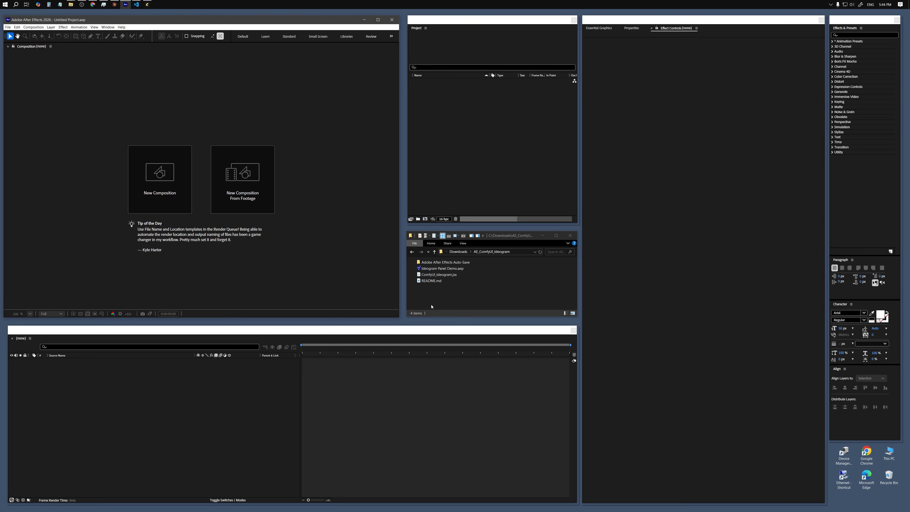
# Step: Open the project Ideogram Panel Demo.aep from the AE_ComfyUI_Ideogram folder and scrub through the Comp 1___Prompt timeline
pyautogui.doubleClick(444, 269)
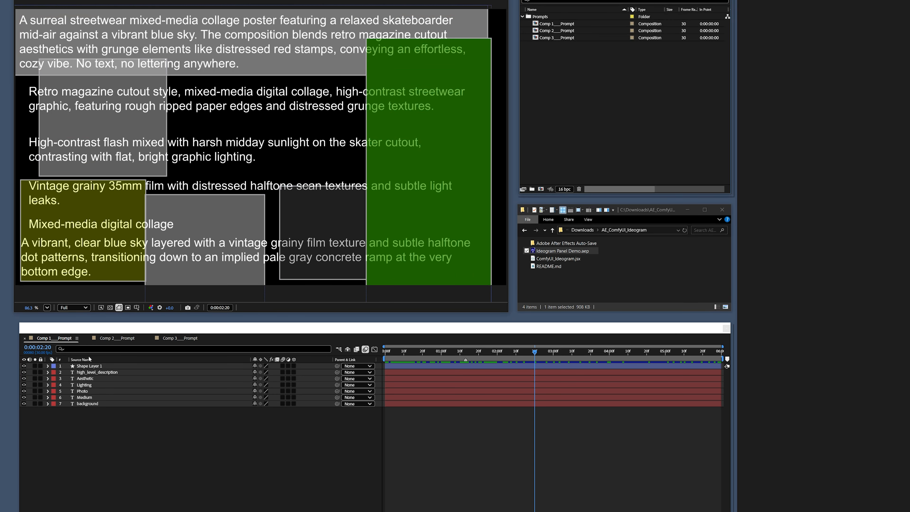
pyautogui.moveTo(393, 351); pyautogui.dragTo(419, 369)
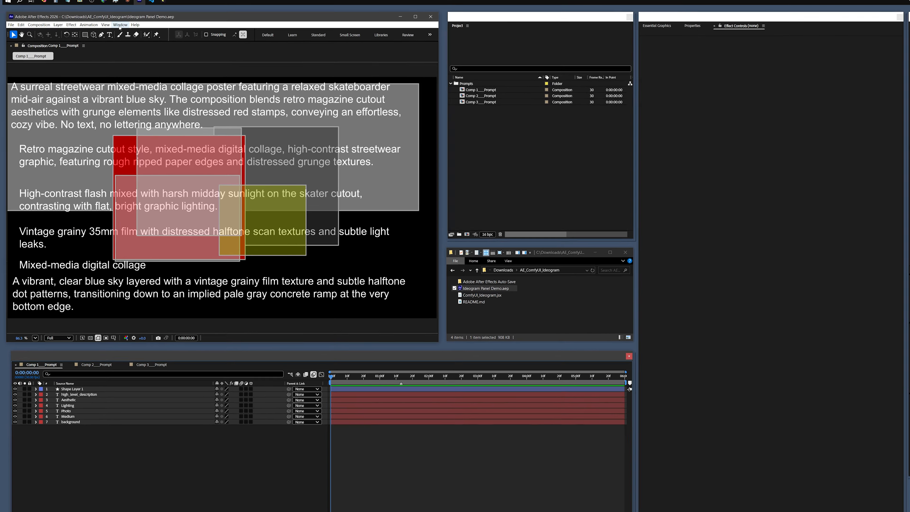
# Step: Open the ComfyUI_Ideogram.jsx panel and ping the ComfyUI server at host 127.0.0.1, port 8000
pyautogui.click(150, 22)
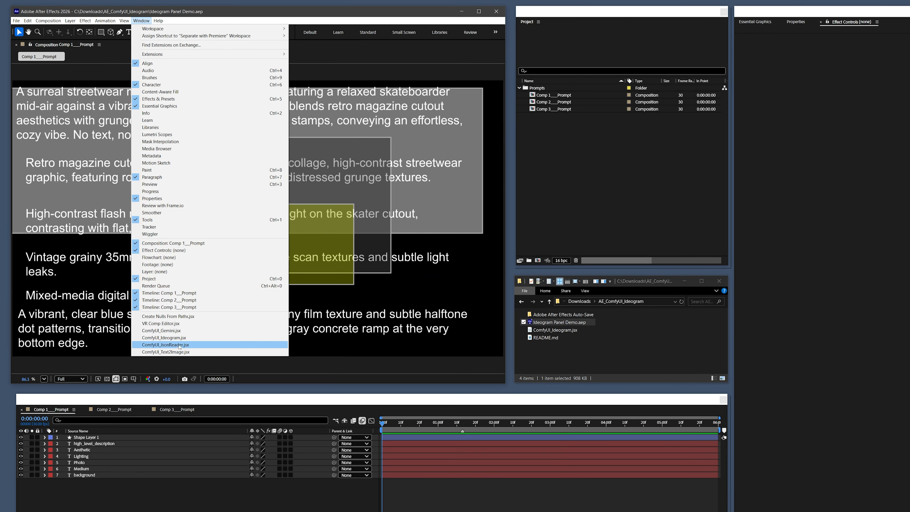
pyautogui.click(180, 339)
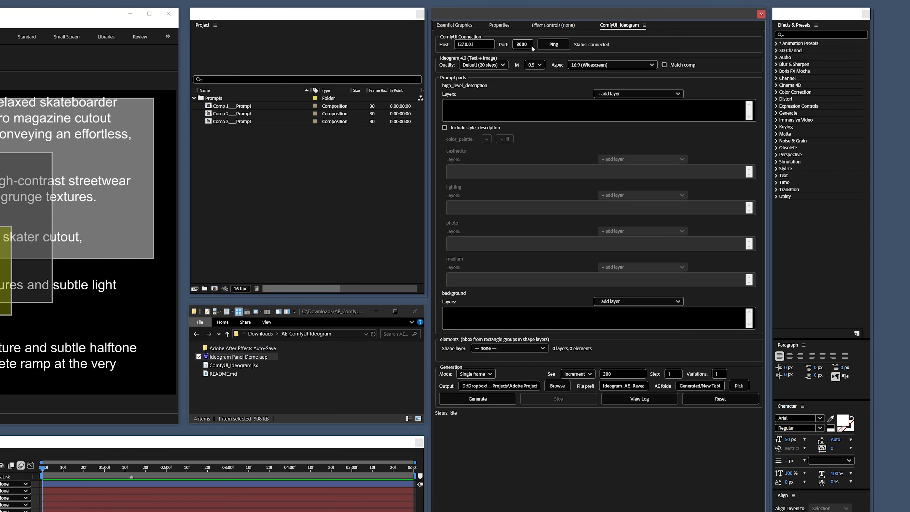
pyautogui.click(561, 47)
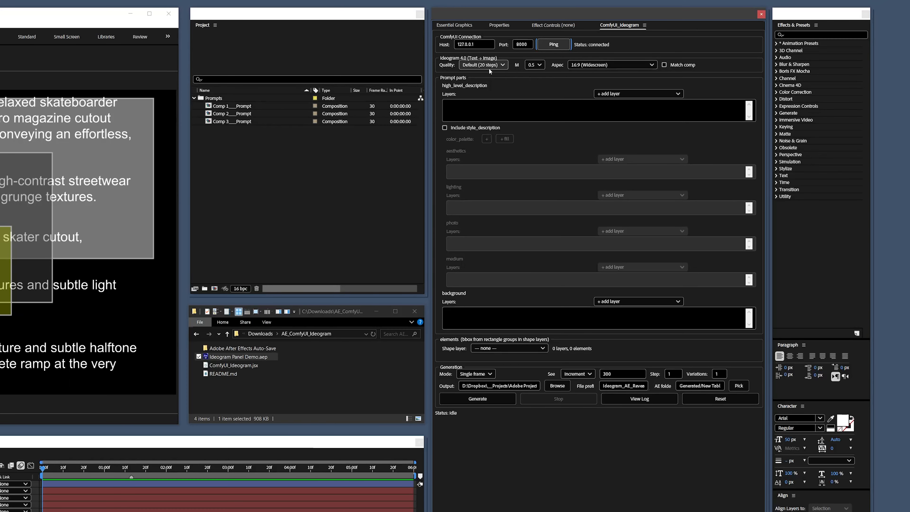
# Step: Look through the quality, megapixel and aspect ratio options in the Ideogram 4.0 settings without changing them
pyautogui.click(506, 66)
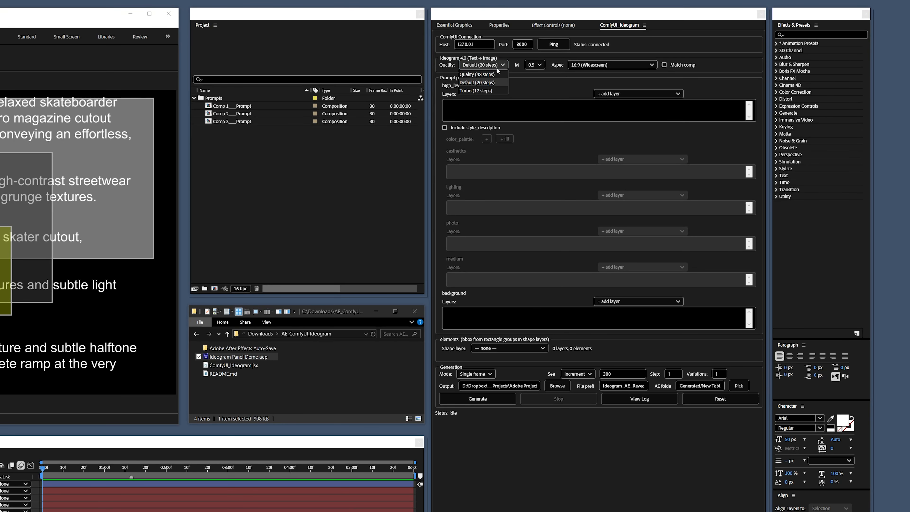
pyautogui.click(538, 66)
pyautogui.click(539, 66)
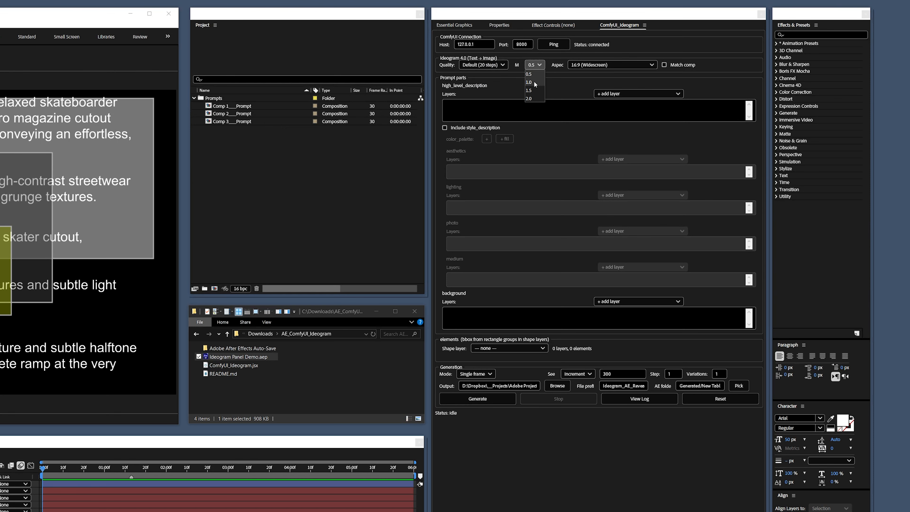
pyautogui.click(583, 69)
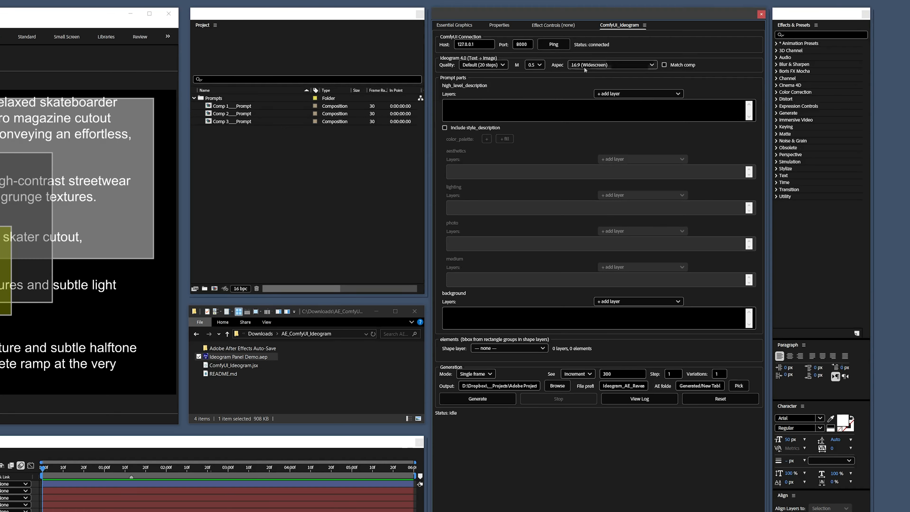
pyautogui.click(610, 66)
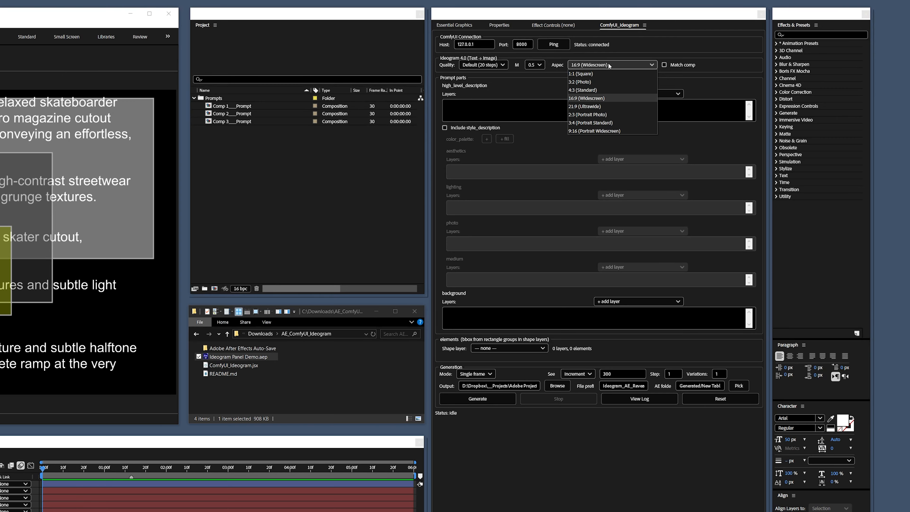
pyautogui.click(522, 124)
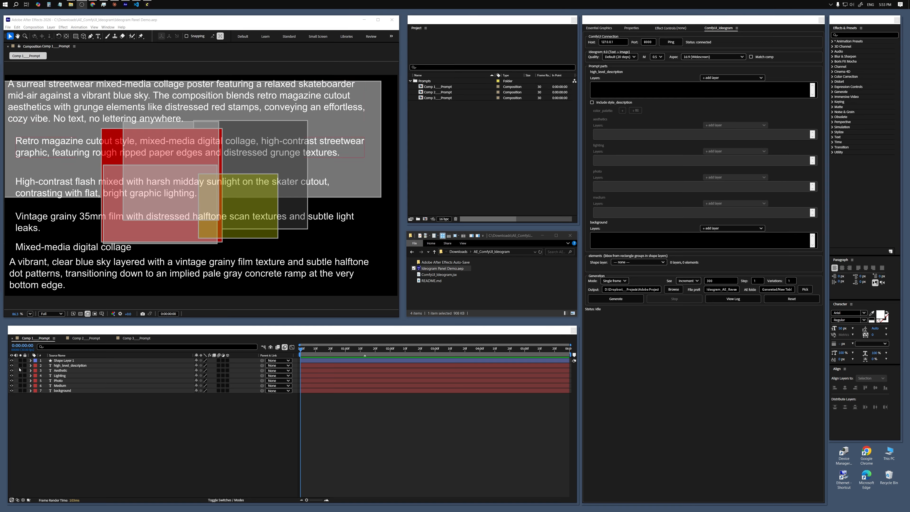
# Step: Solo the high_level_description text layer to view it and bind that layer to the high_level_description prompt field
pyautogui.click(21, 366)
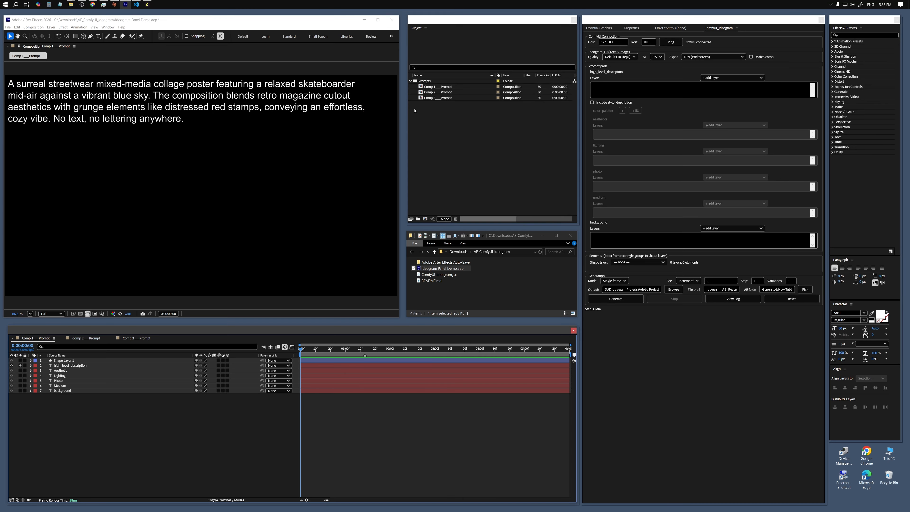
pyautogui.click(721, 79)
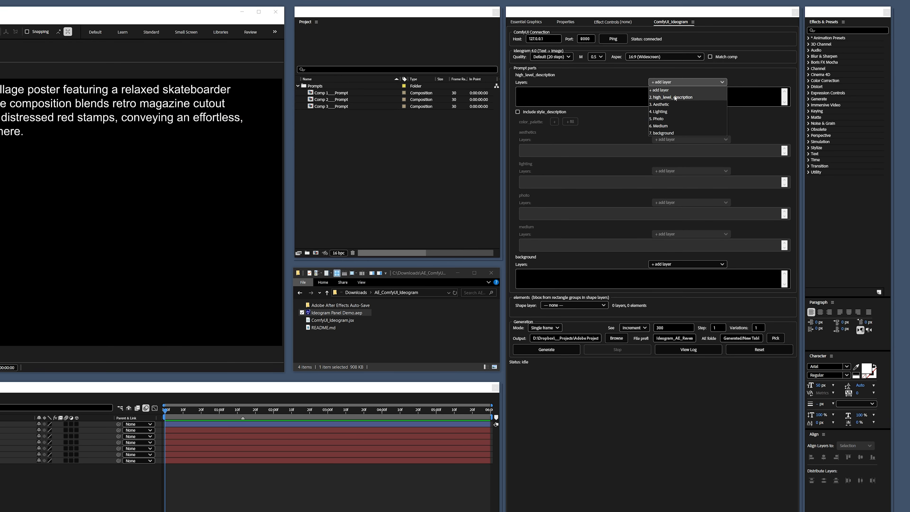
pyautogui.click(672, 97)
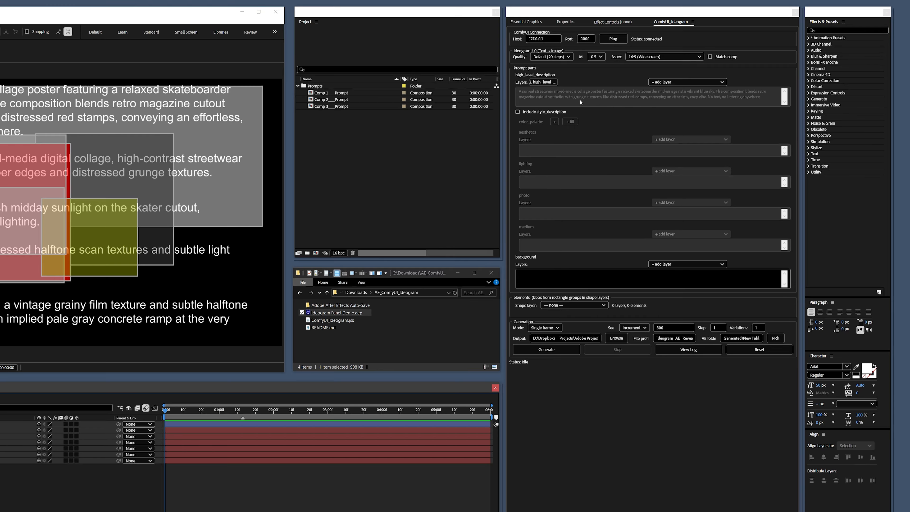
# Step: Include style_description in the prompt and bind the Aesthetic text layer to the aesthetics field
pyautogui.click(517, 112)
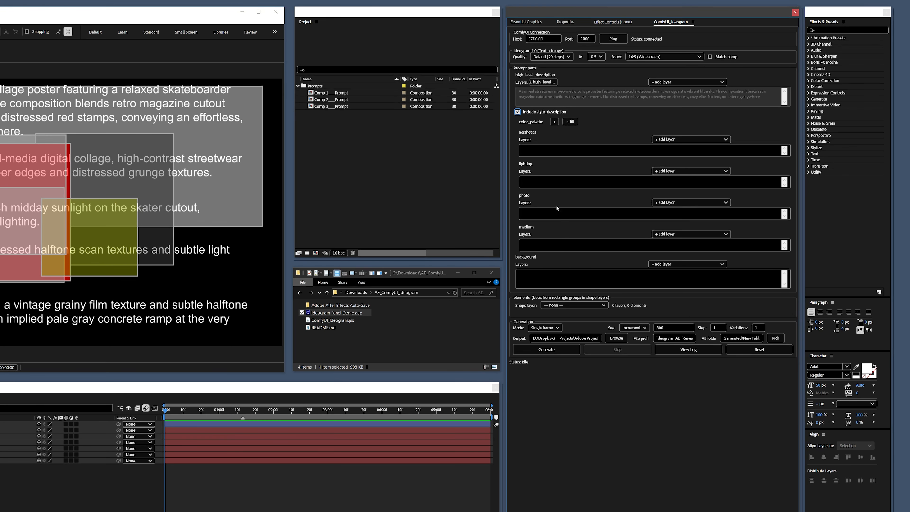
pyautogui.click(674, 140)
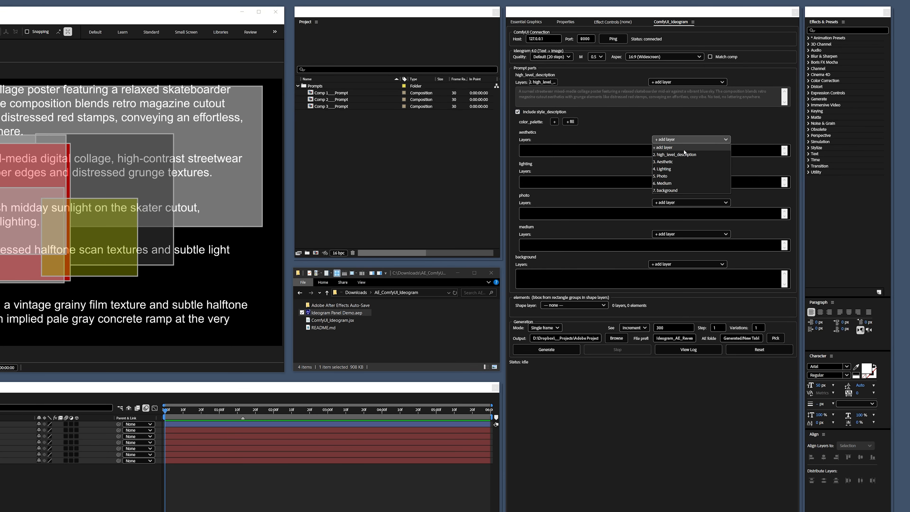
pyautogui.click(678, 164)
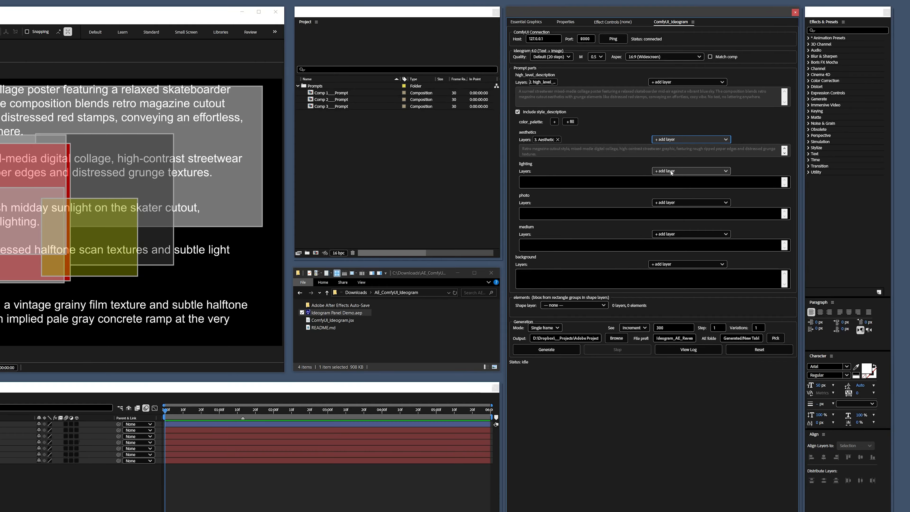
# Step: Bind the Lighting, Photo, Medium and background text layers to the prompt fields of the same names
pyautogui.click(671, 172)
pyautogui.click(676, 202)
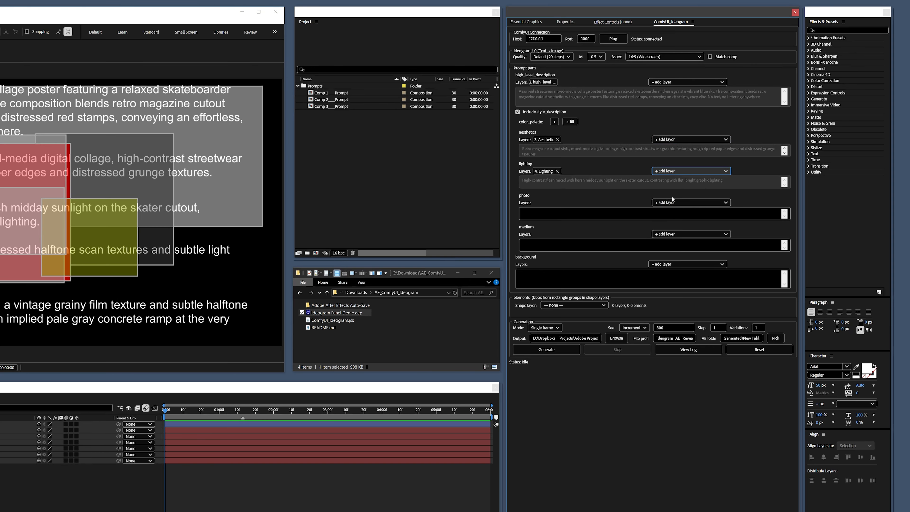
pyautogui.click(673, 204)
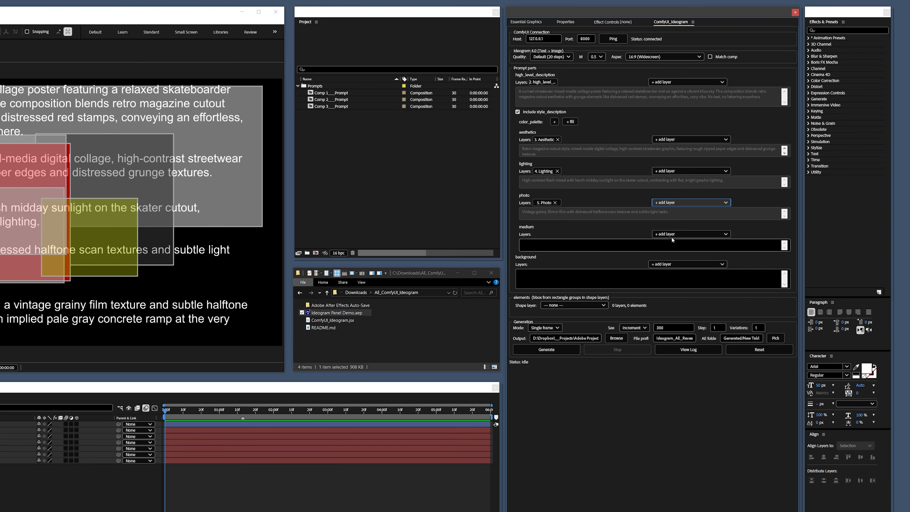
pyautogui.click(671, 234)
pyautogui.click(670, 277)
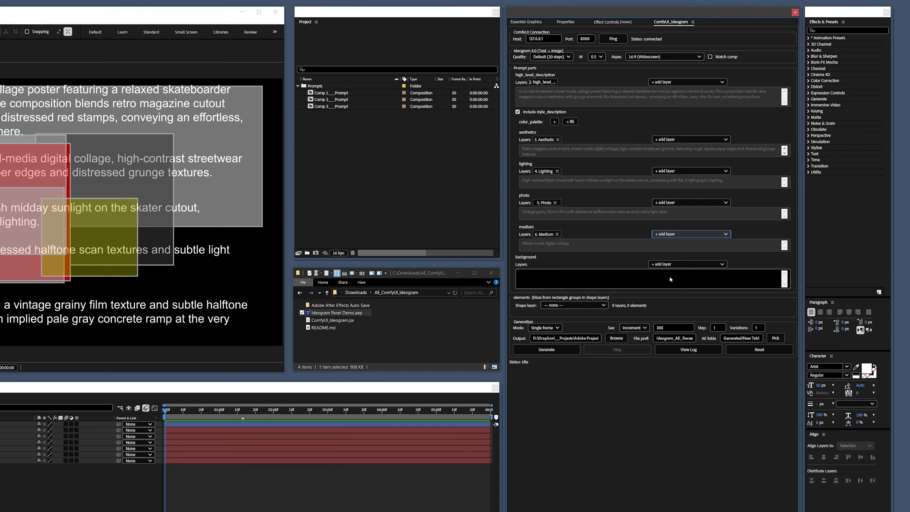
# Step: Add Shape Layer 1 as the source of the prompt elements and expand its contents in the timeline
pyautogui.click(570, 306)
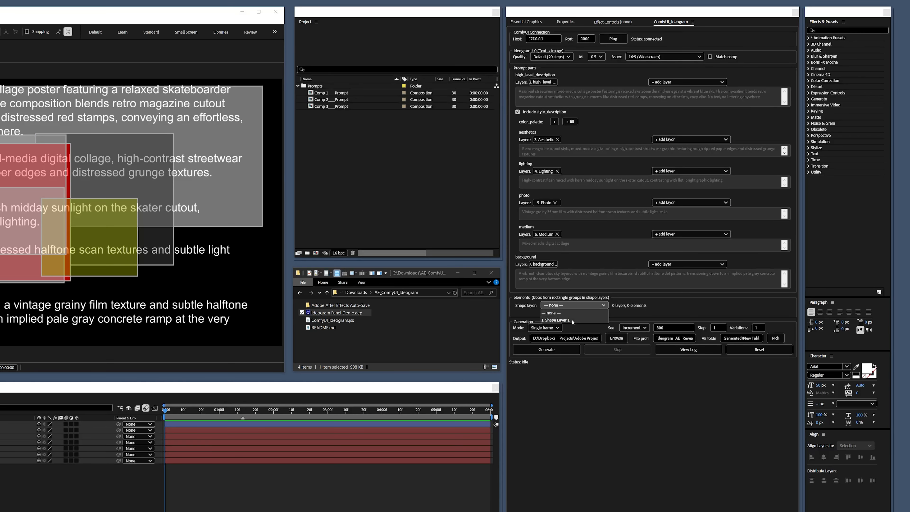
pyautogui.click(560, 320)
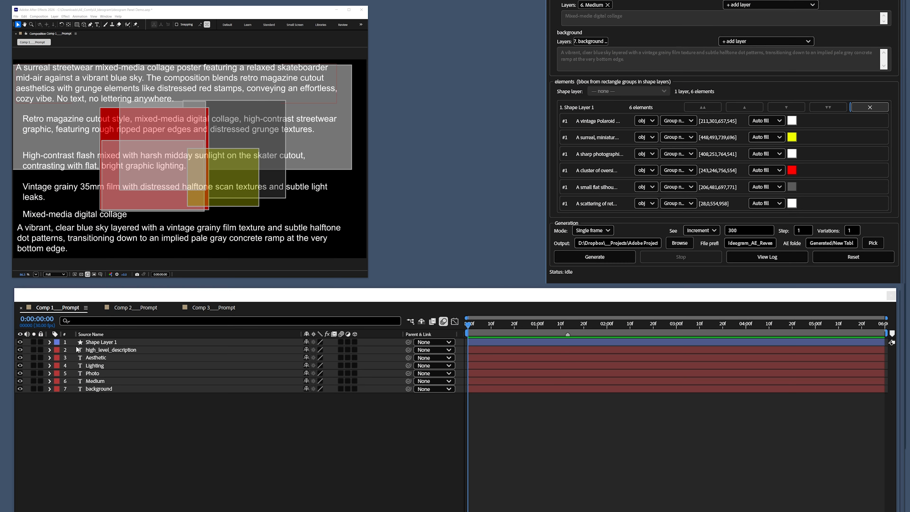
pyautogui.click(50, 342)
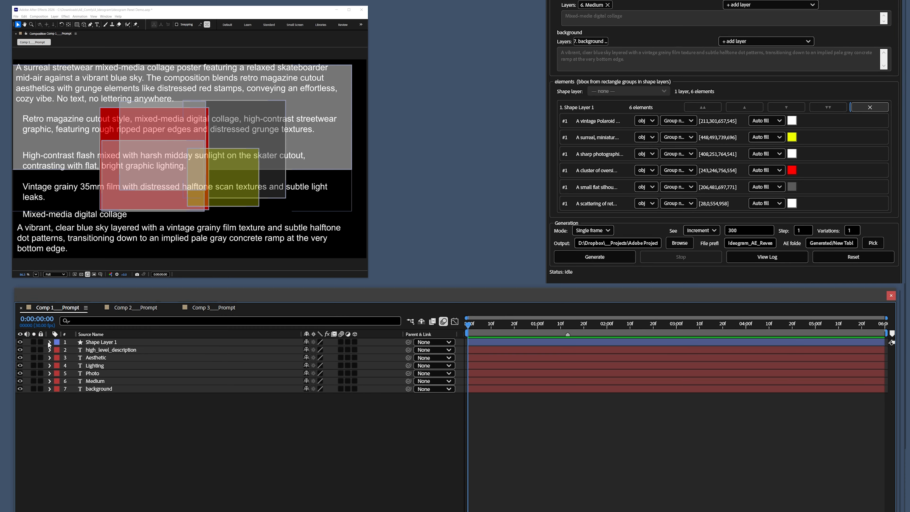
pyautogui.click(58, 350)
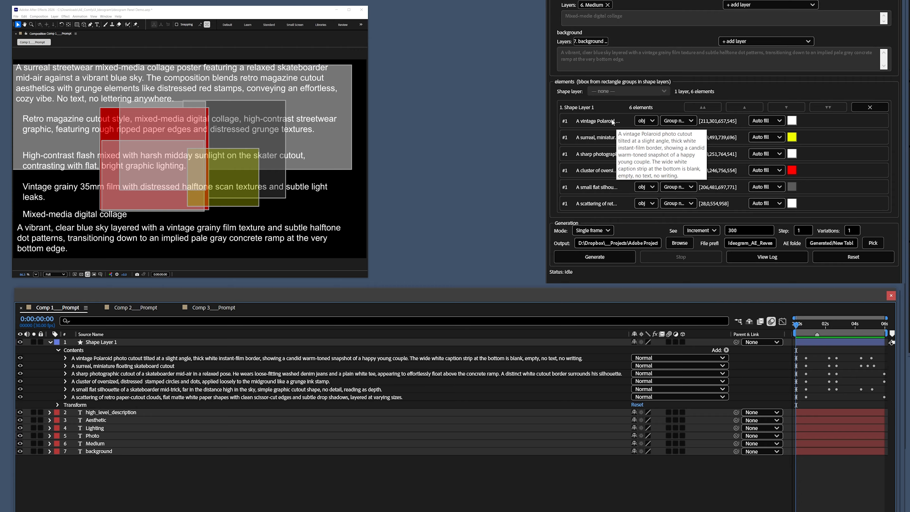
# Step: Try the Text box description source and a dark teal swatch on the vintage Polaroid element, and return its colour to Auto fill
pyautogui.click(690, 121)
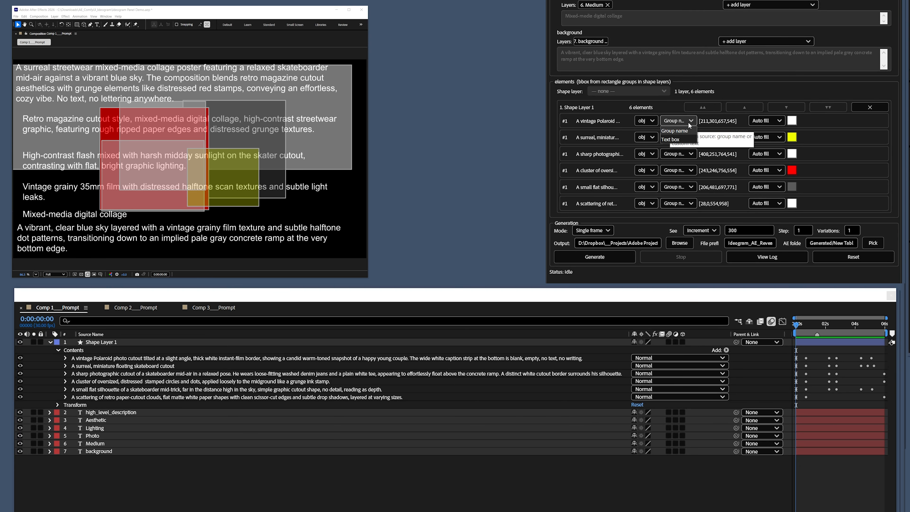
pyautogui.click(671, 139)
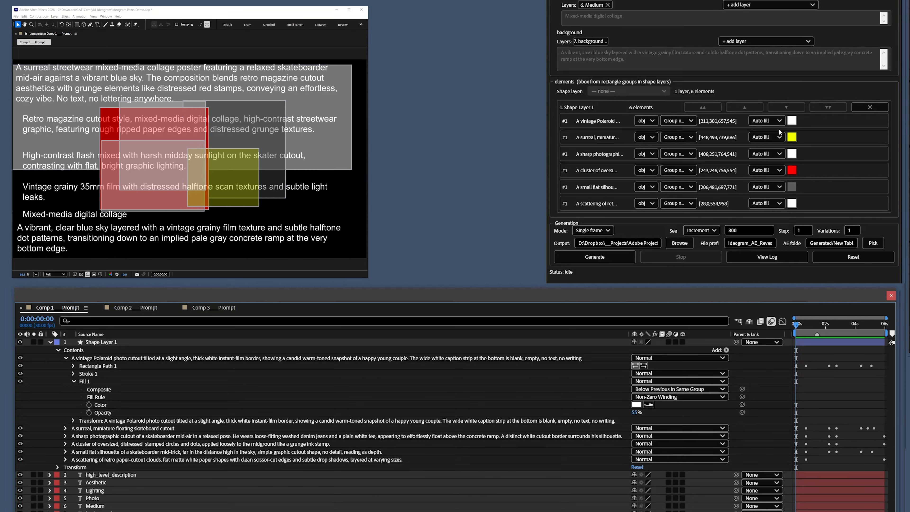
pyautogui.click(779, 121)
pyautogui.click(767, 139)
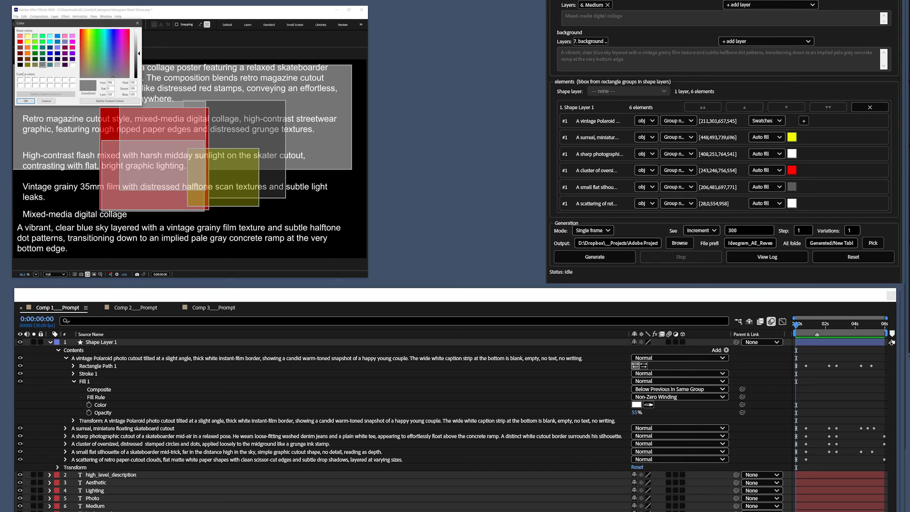
pyautogui.click(42, 59)
pyautogui.click(26, 101)
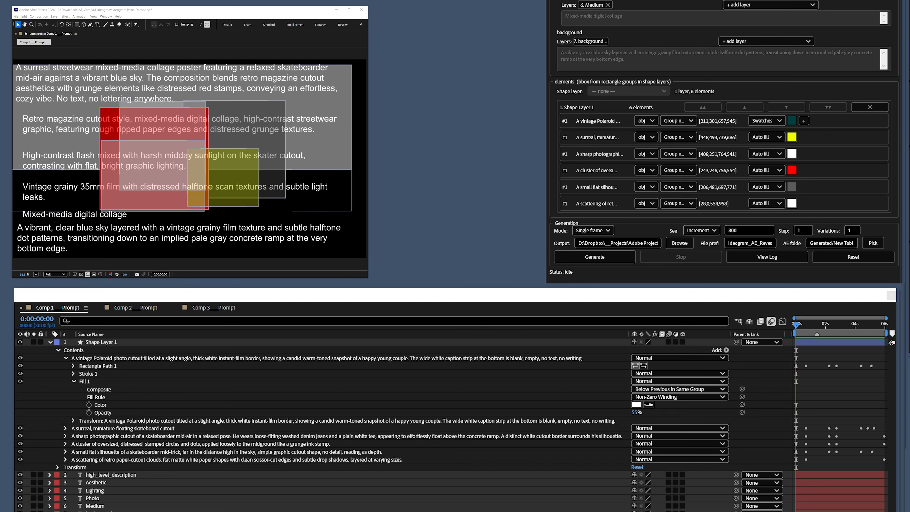
pyautogui.click(777, 120)
pyautogui.click(767, 128)
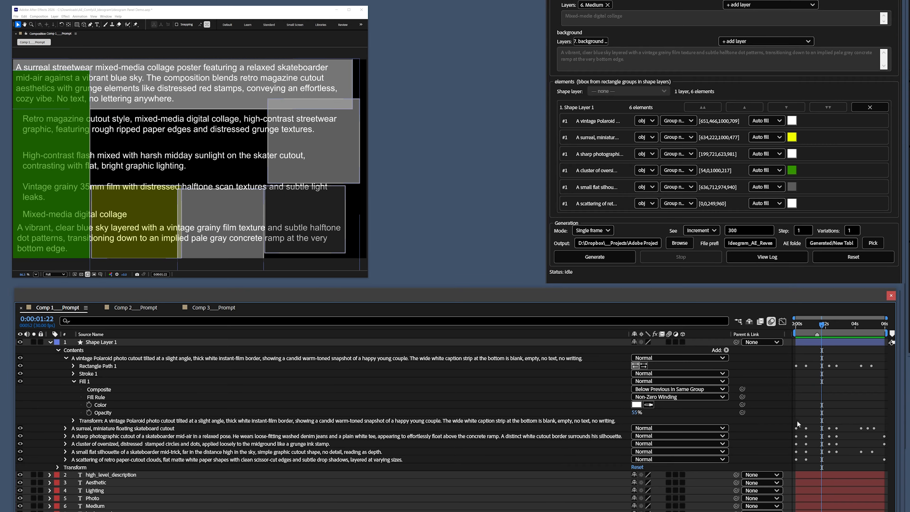
# Step: Scrub the timeline to check the animated boxes, and set the generation to Every frame with a Fixed seed
pyautogui.moveTo(823, 327); pyautogui.dragTo(853, 324)
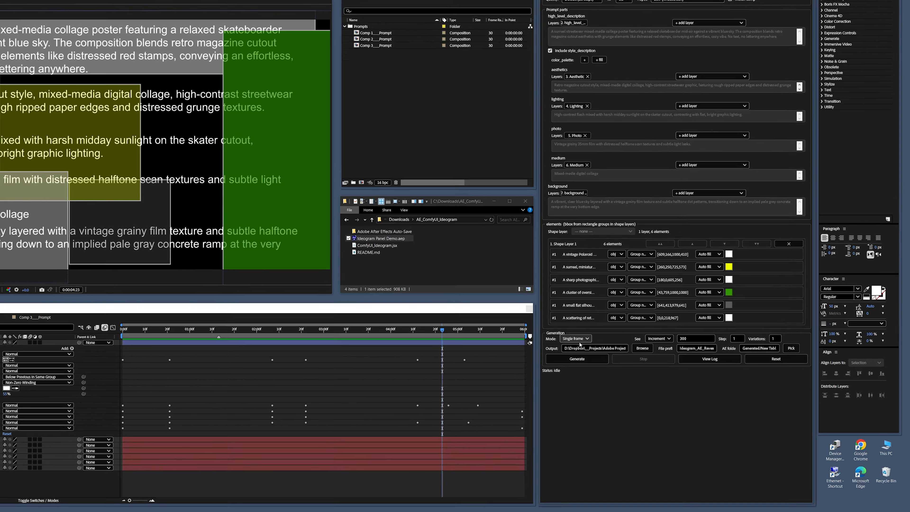
pyautogui.click(580, 340)
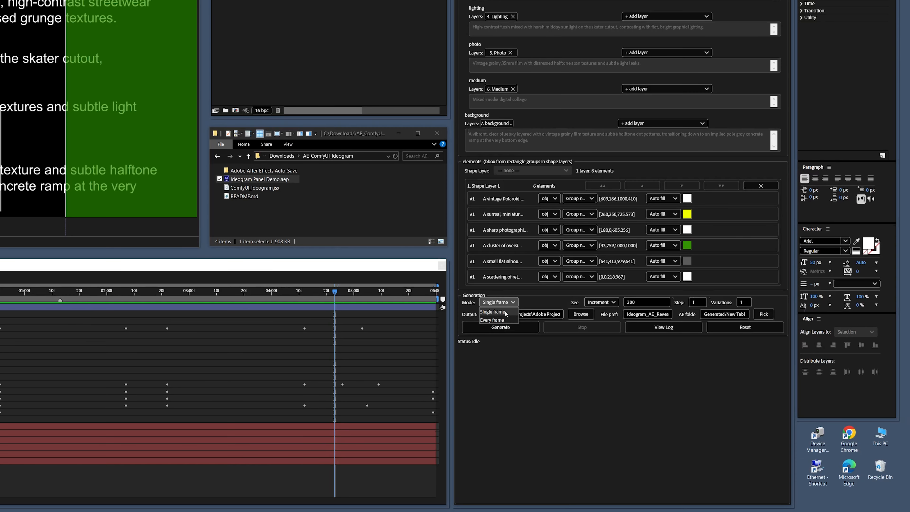
pyautogui.click(492, 319)
pyautogui.click(601, 302)
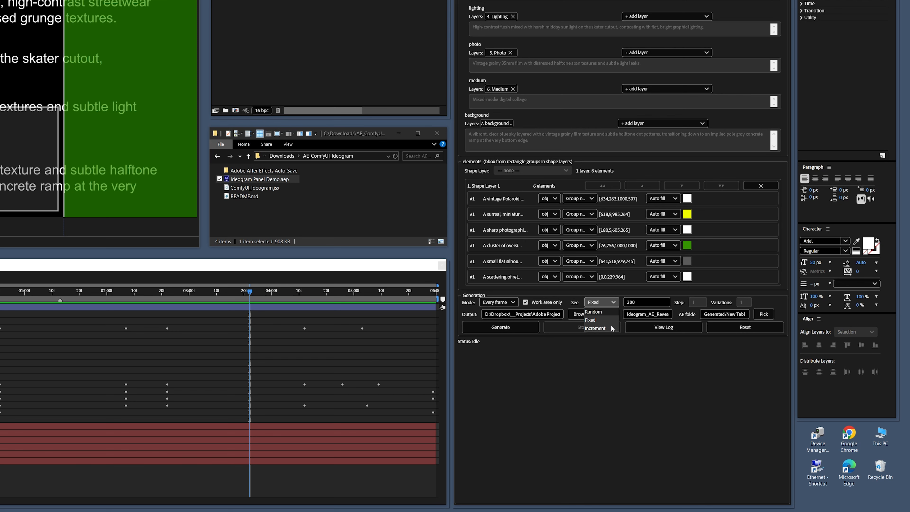
pyautogui.click(609, 319)
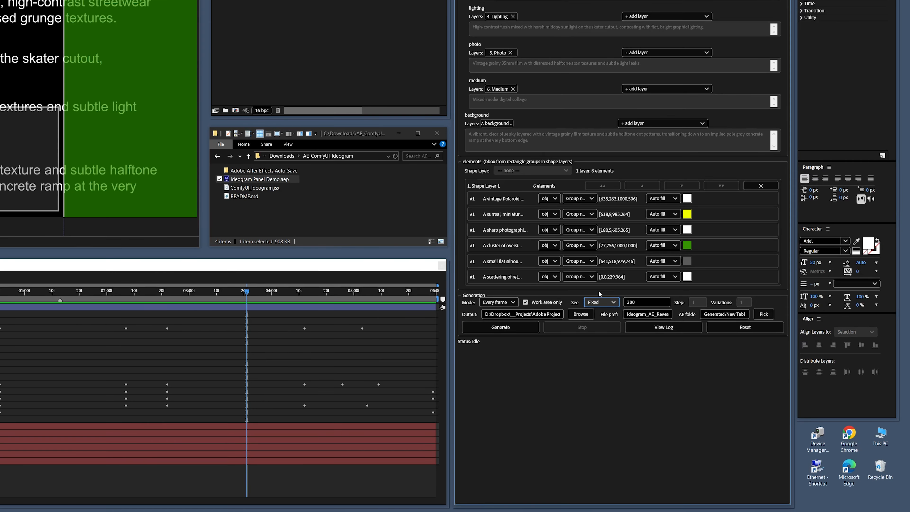
# Step: Set the variations to 2 under the Increment seed mode and return the seed mode to Fixed
pyautogui.click(274, 292)
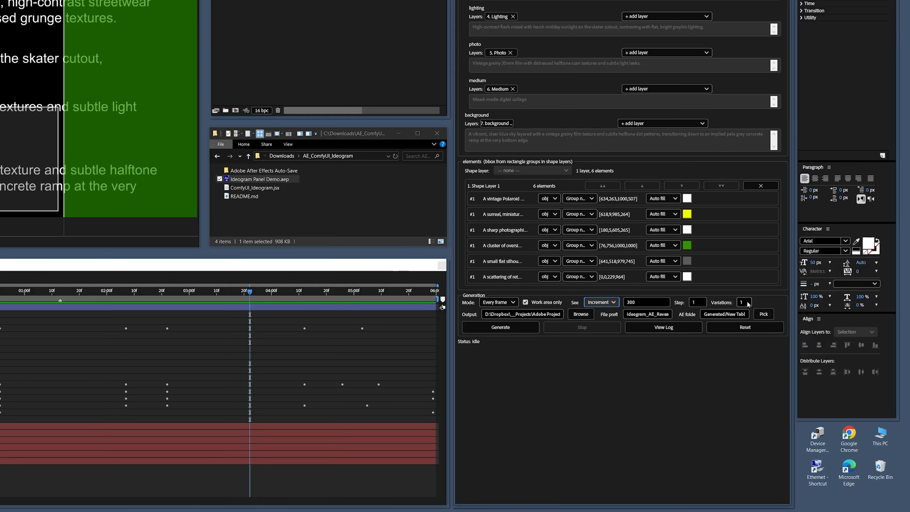
pyautogui.doubleClick(741, 304)
pyautogui.write('2')
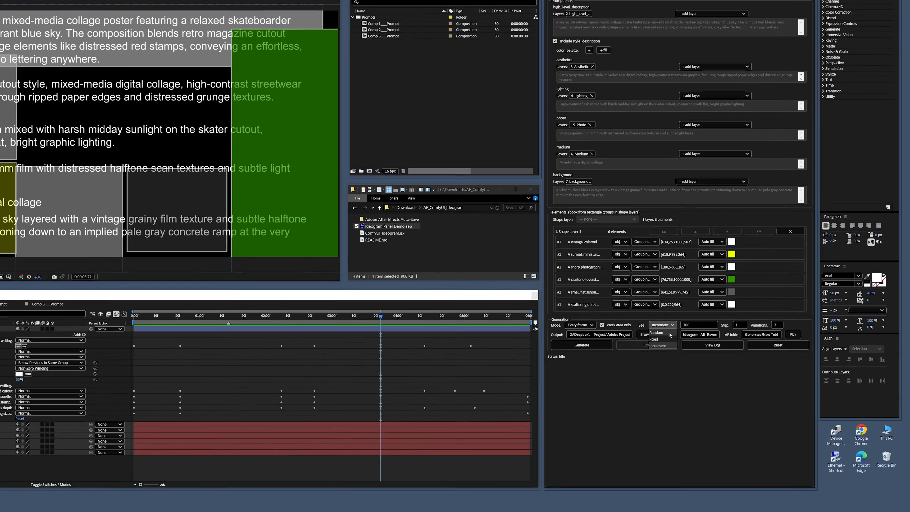
pyautogui.click(687, 357)
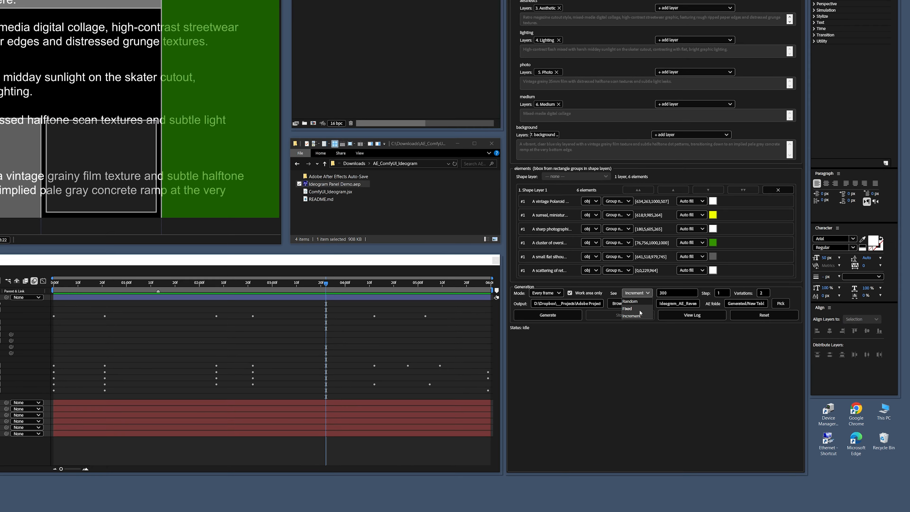
pyautogui.click(630, 309)
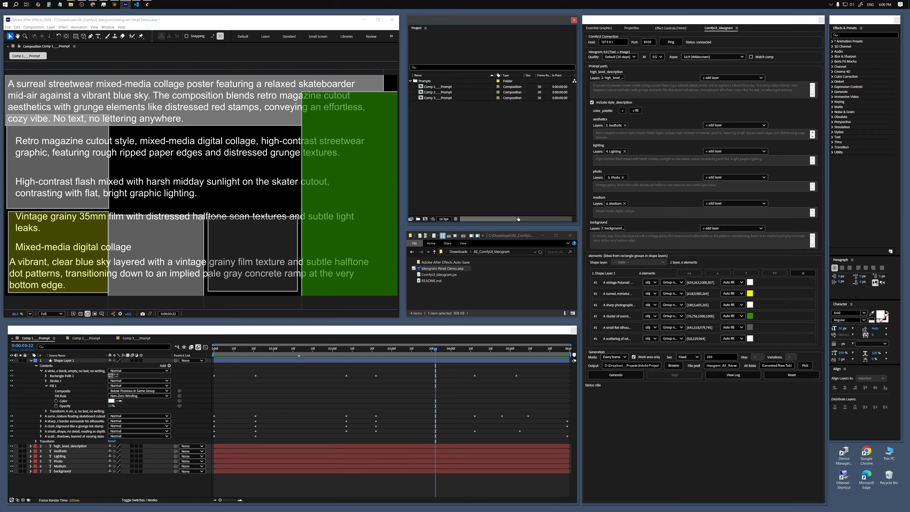
# Step: Create a project folder named Assets and pick it as the AE folder for the generated images
pyautogui.click(418, 219)
pyautogui.write('As')
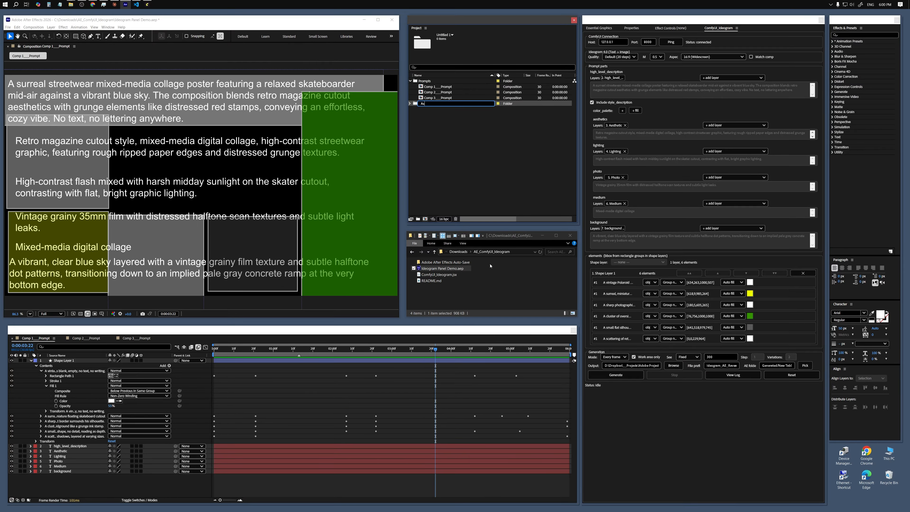
pyautogui.write('sets')
pyautogui.press('Return')
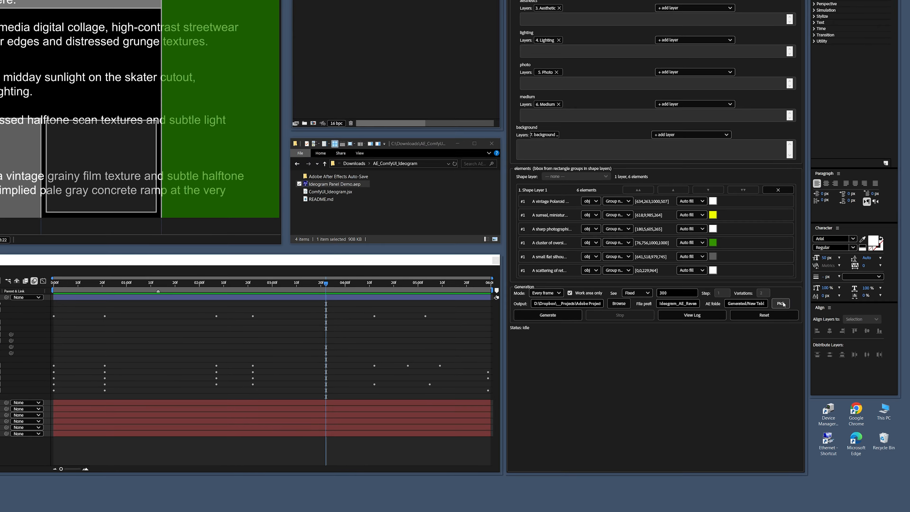
pyautogui.click(805, 366)
# Step: Start generating the frames and open the console in ComfyUI
pyautogui.click(552, 314)
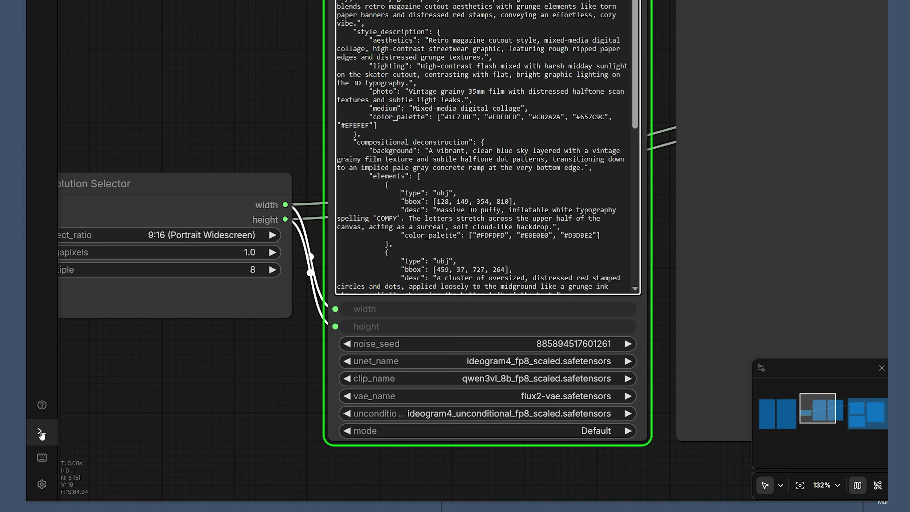
pyautogui.click(42, 432)
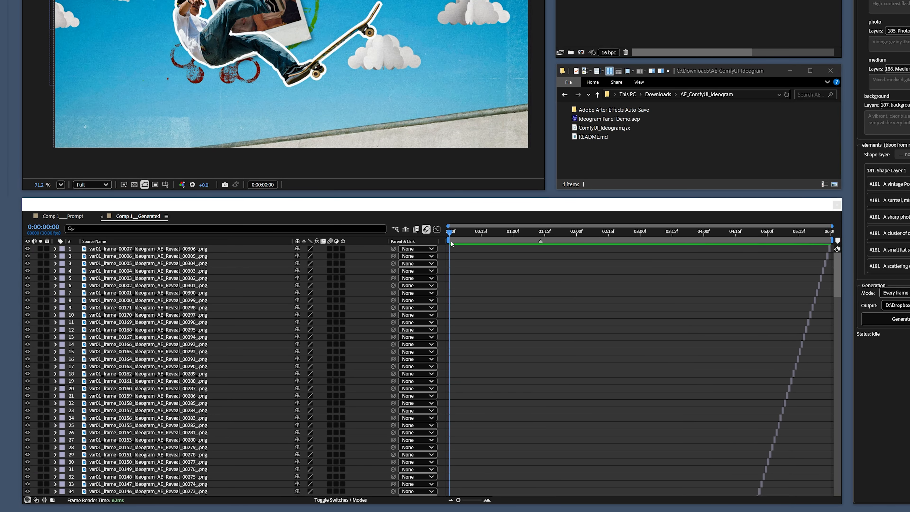
# Step: Select all the generated PNG frame layers in Comp 1__Generated and pre-compose them
pyautogui.click(796, 204)
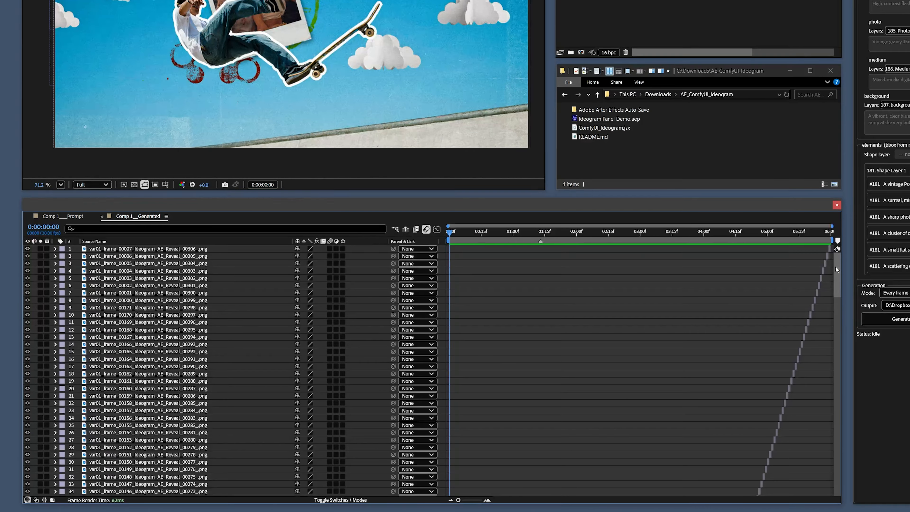
pyautogui.click(829, 248)
pyautogui.moveTo(836, 281); pyautogui.dragTo(803, 491)
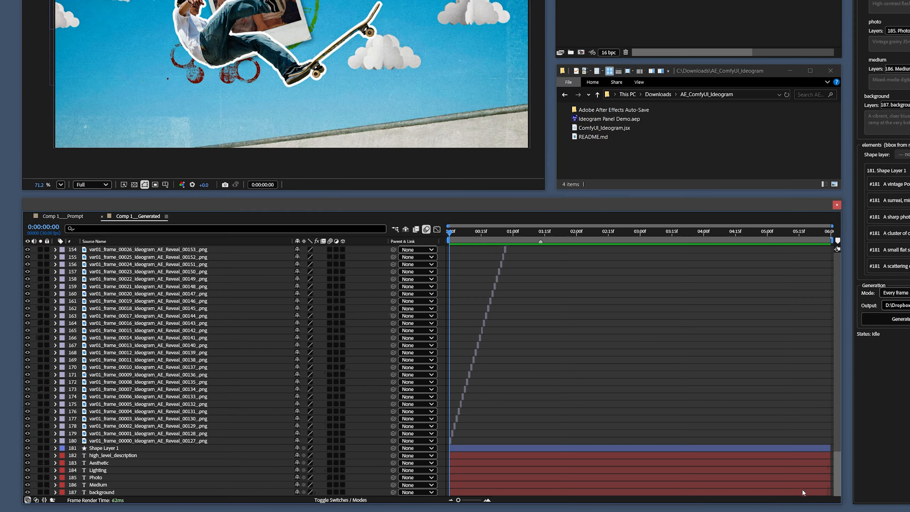
pyautogui.keyDown('shift'); pyautogui.click(185, 440); pyautogui.keyUp('shift')
pyautogui.rightClick(182, 432)
pyautogui.click(211, 375)
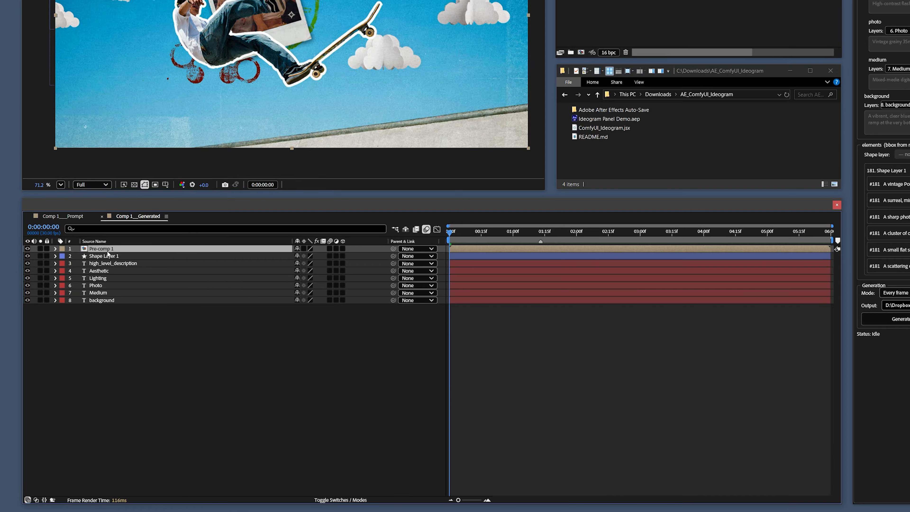
# Step: Place the pre-comp directly below Shape Layer 1 and play the composition preview
pyautogui.moveTo(108, 253); pyautogui.dragTo(108, 262)
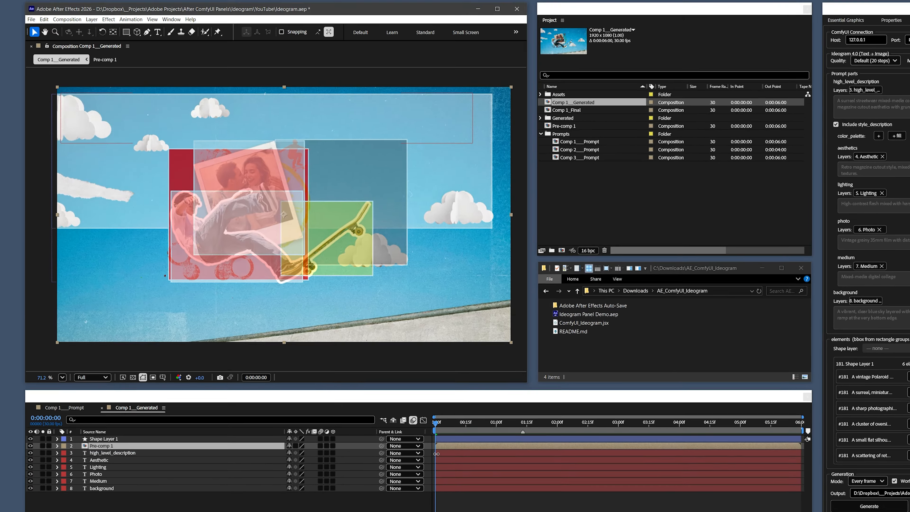
pyautogui.press('space')
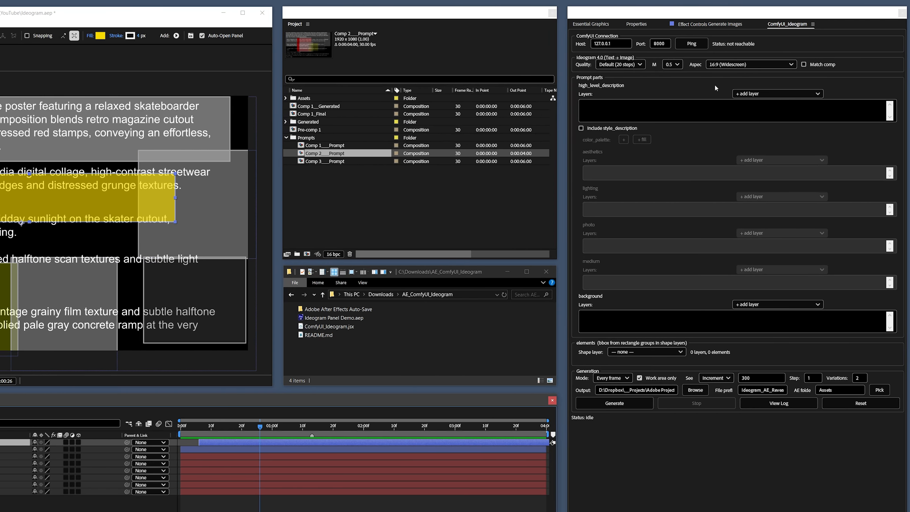
# Step: For Comp 2___Prompt, bind the high_level_description layer, and include style_description with the Aesthetic layer bound to aesthetics
pyautogui.click(755, 94)
pyautogui.click(578, 128)
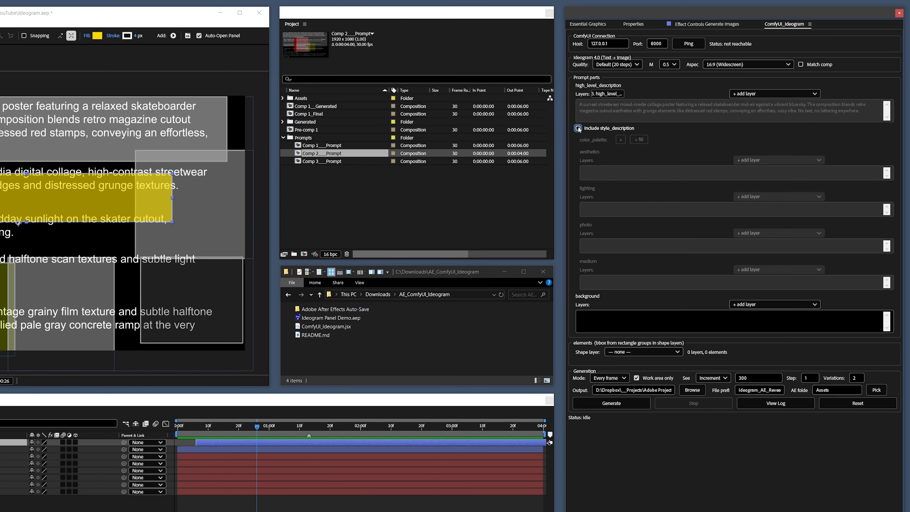
pyautogui.click(777, 160)
pyautogui.click(753, 194)
# Step: Bind Comp 2___Prompt's Lighting, Photo, Medium and background text layers to their matching prompt fields
pyautogui.click(753, 196)
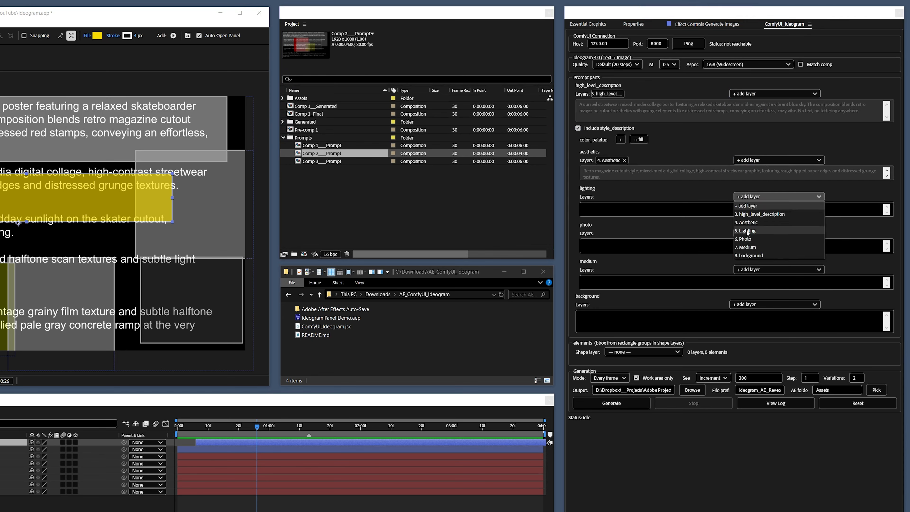
pyautogui.click(750, 230)
pyautogui.click(752, 233)
pyautogui.click(748, 275)
pyautogui.click(755, 269)
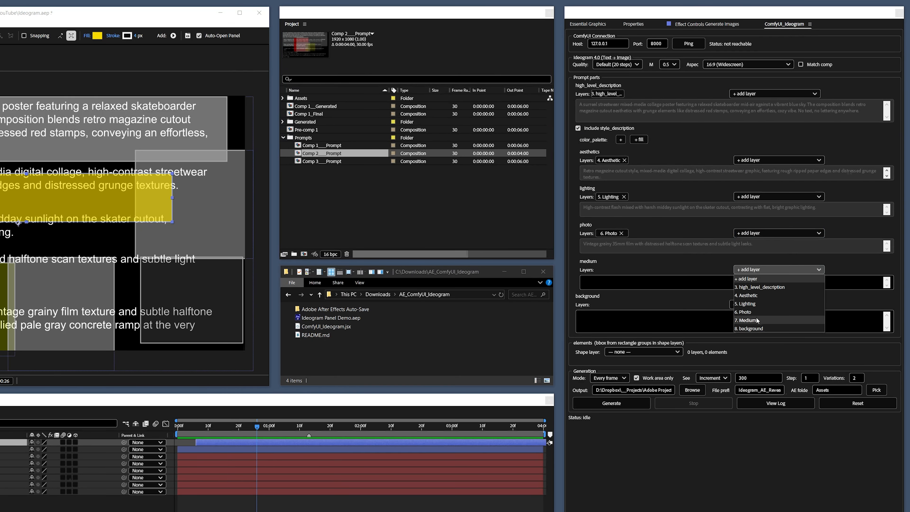
pyautogui.click(747, 320)
pyautogui.click(756, 304)
pyautogui.click(749, 364)
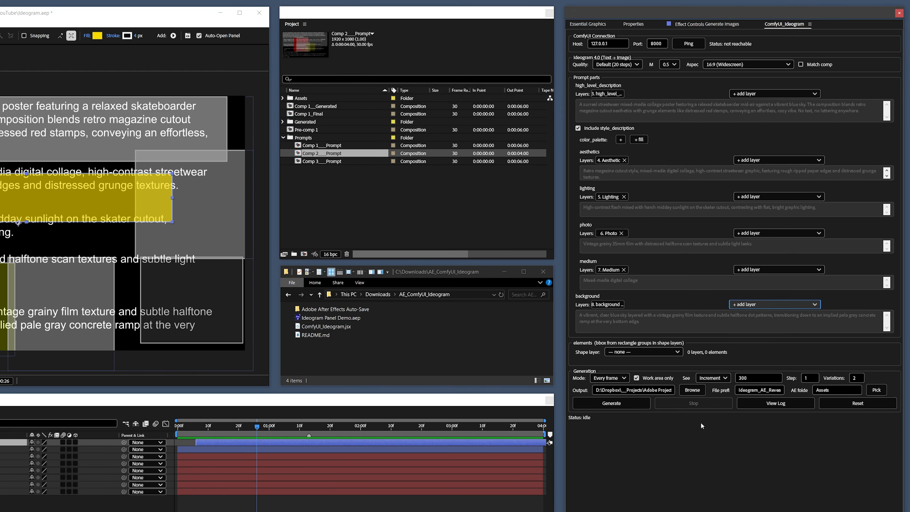
# Step: Add Shape Layer 1 of Comp 2___Prompt to the prompt elements and scrub back to frame 16 to check the boxes
pyautogui.click(644, 352)
pyautogui.click(645, 376)
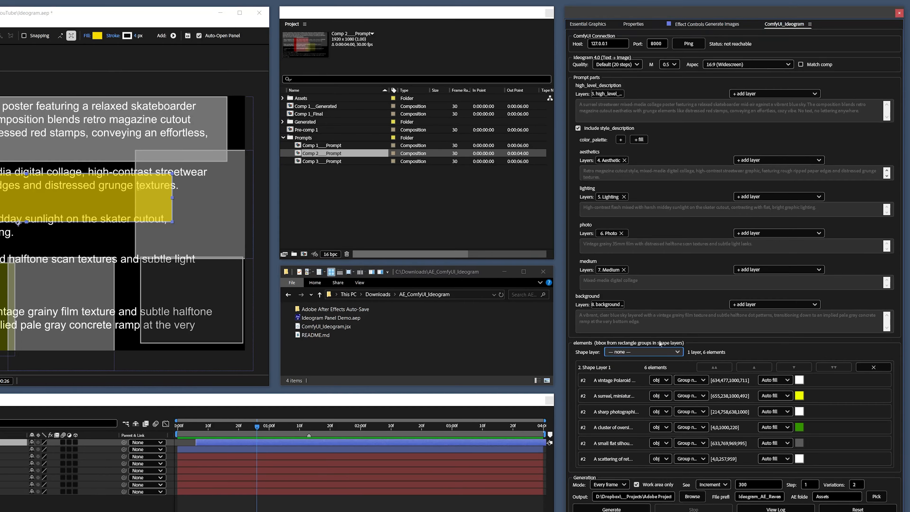
pyautogui.moveTo(269, 429); pyautogui.dragTo(227, 432)
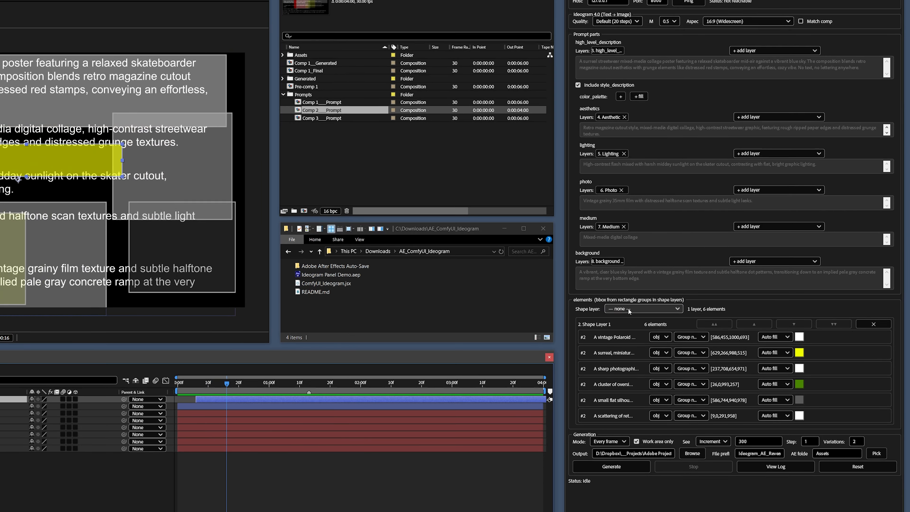
# Step: Add the Generate Images shape layer to the prompt elements, scrub the timeline to check its animation, and start generating the frames
pyautogui.click(629, 352)
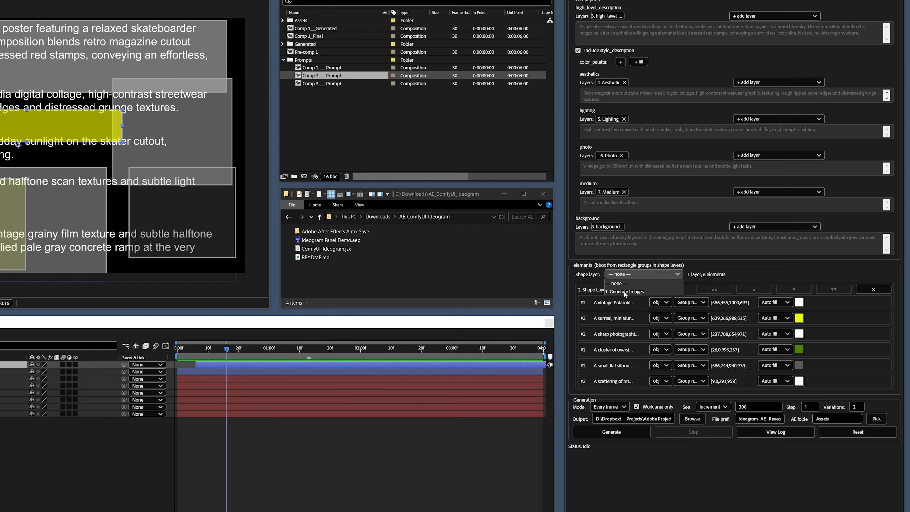
pyautogui.click(624, 291)
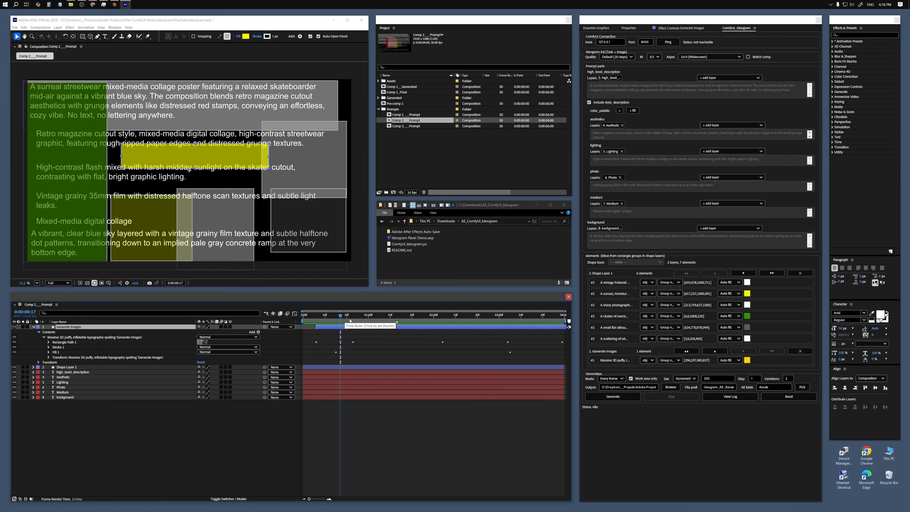
pyautogui.moveTo(357, 317); pyautogui.dragTo(403, 316)
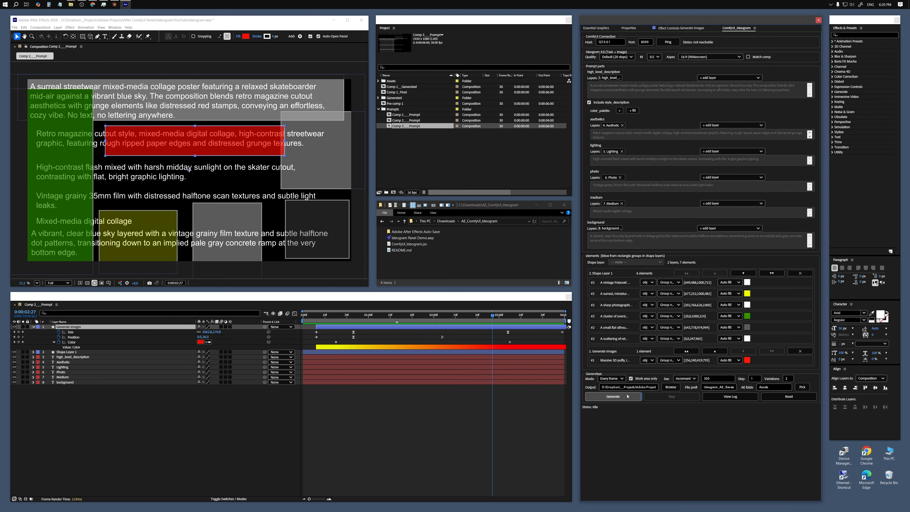
pyautogui.click(627, 396)
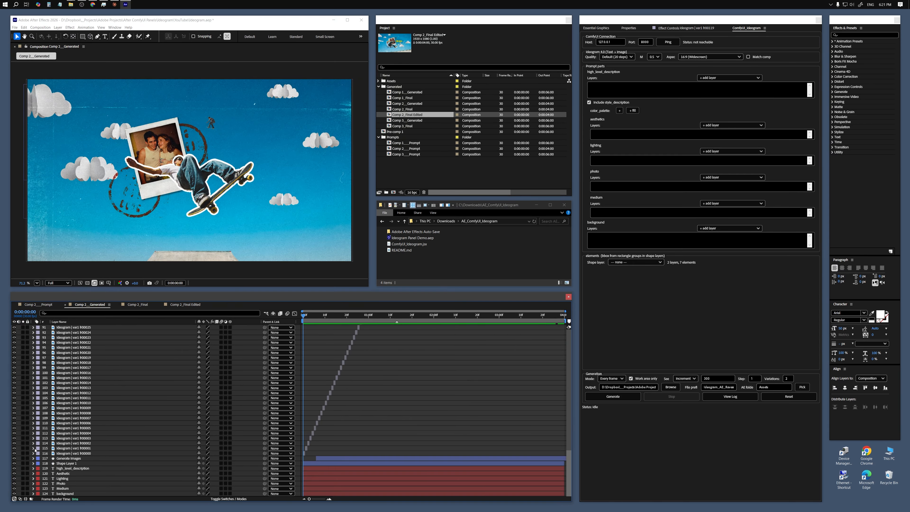
# Step: Pre-compose the generated Ideogram frame layers in Comp 2___Generated, place the pre-comp below the two shape layers, and play the preview
pyautogui.keyDown('shift'); pyautogui.click(68, 453); pyautogui.keyUp('shift')
pyautogui.rightClick(69, 454)
pyautogui.click(86, 423)
pyautogui.press('Return')
pyautogui.moveTo(359, 326); pyautogui.dragTo(359, 340)
pyautogui.press('space')
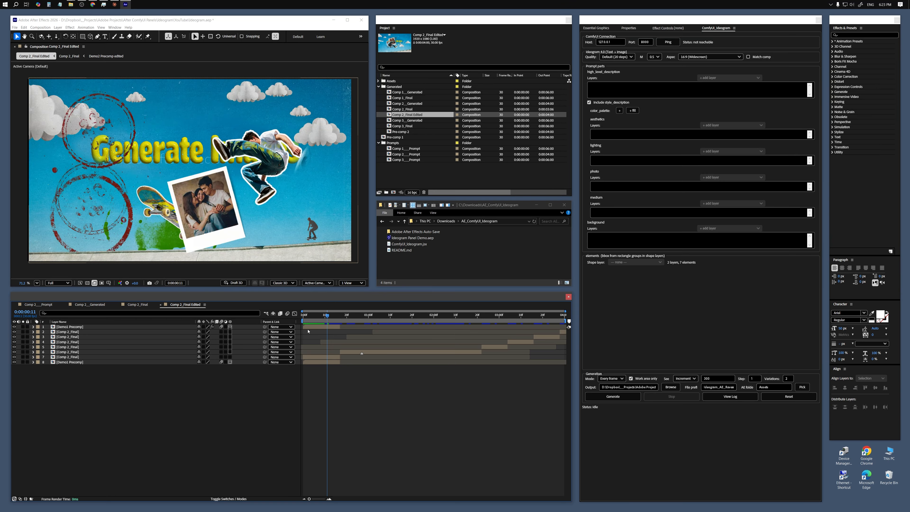
# Step: Select the topmost precomp layer of Comp 2_Final Edited and play the composition preview
pyautogui.click(65, 327)
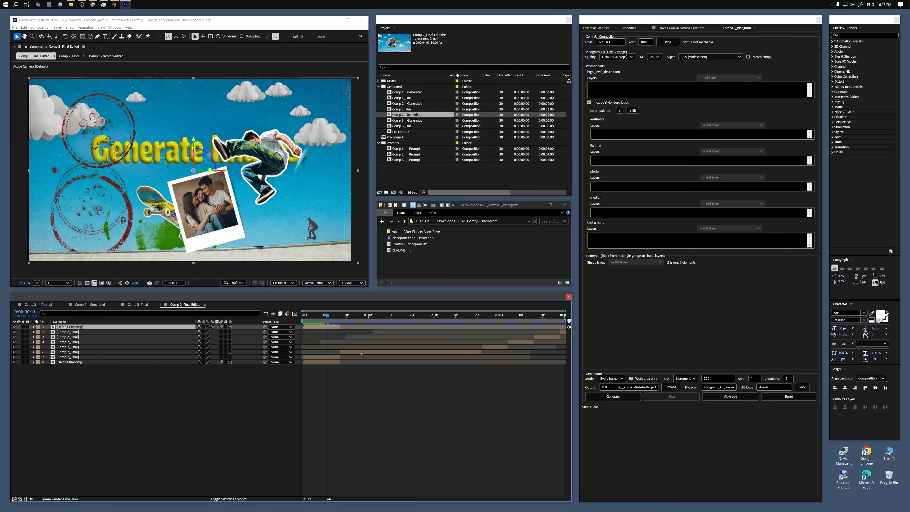
pyautogui.press('space')
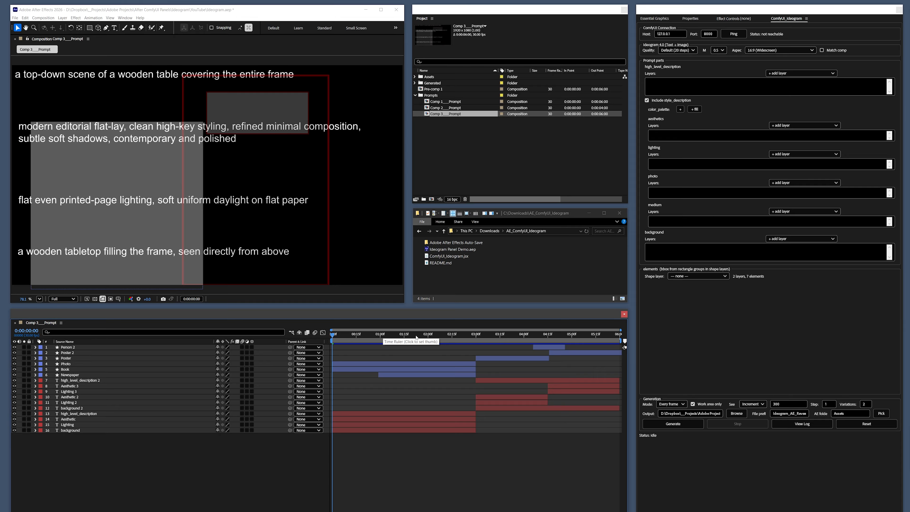
# Step: For Comp 3___Prompt, check a later frame and bind text layer 13, high_level_description, to the high_level_description field
pyautogui.click(401, 337)
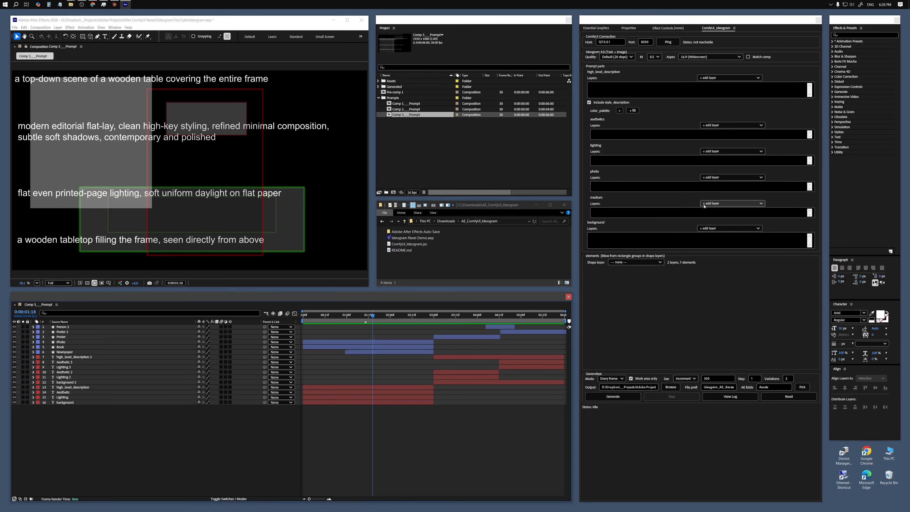
pyautogui.click(734, 78)
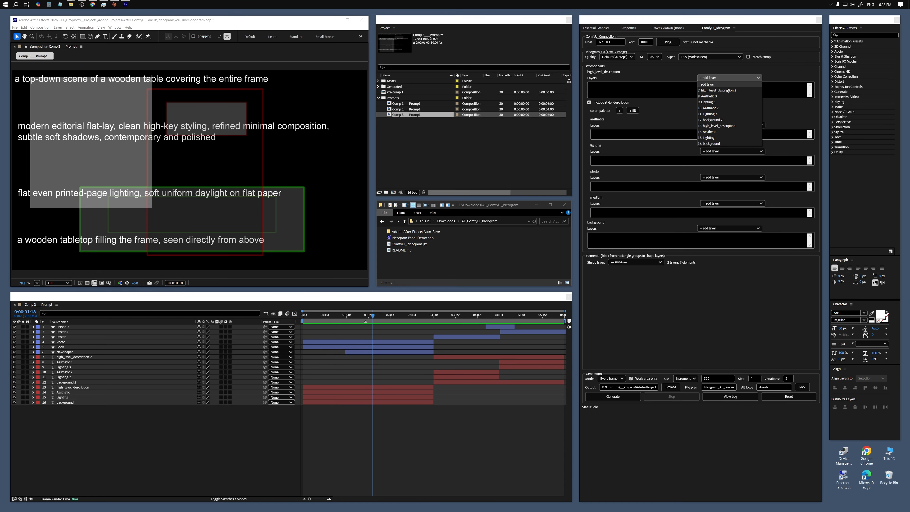
pyautogui.click(729, 103)
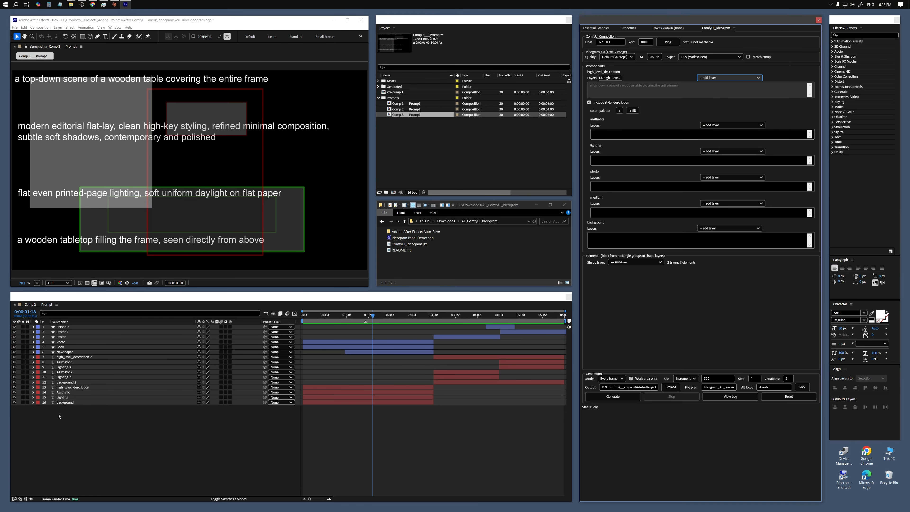
# Step: Compare both high-level description layers along the timeline and add high_level_description 2 as the second layer of the high_level_description field
pyautogui.click(73, 387)
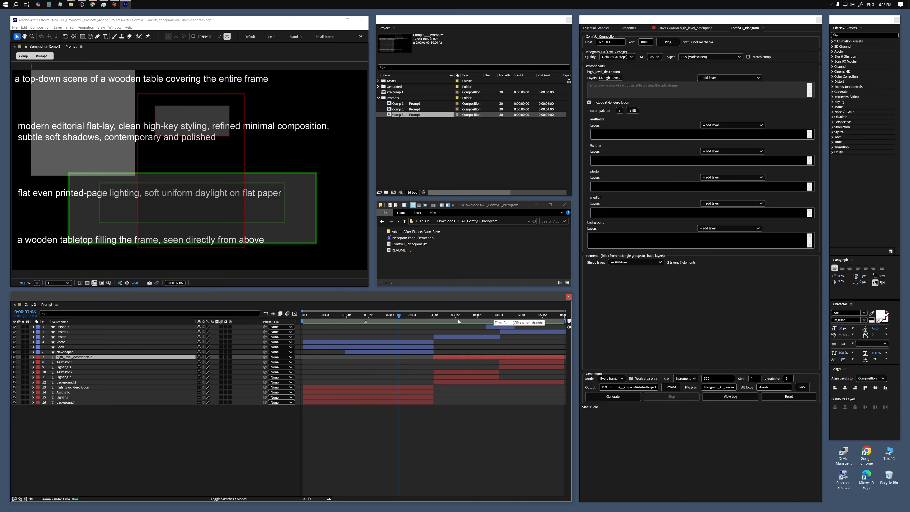
pyautogui.click(438, 316)
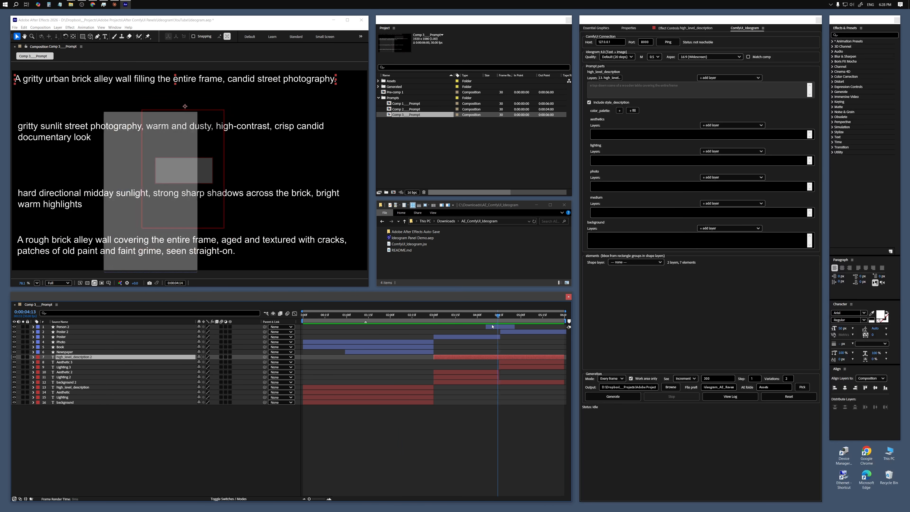
pyautogui.click(481, 315)
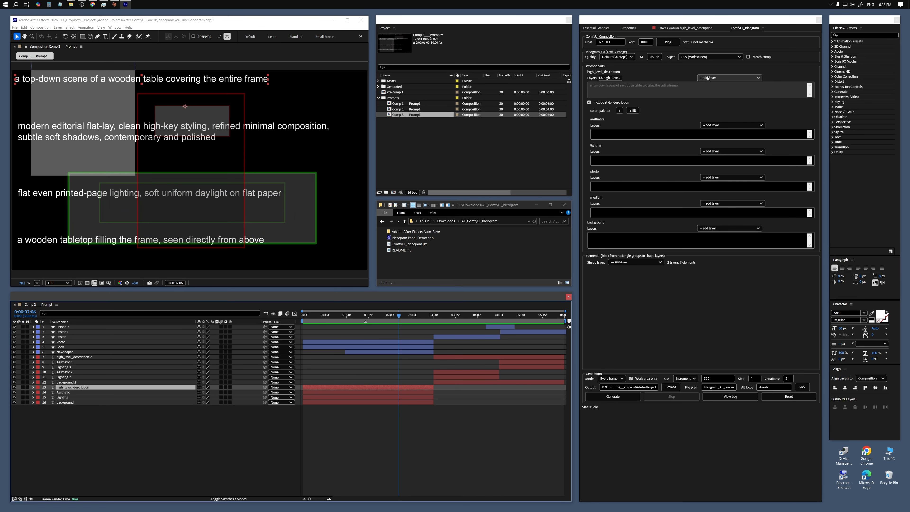
pyautogui.click(707, 78)
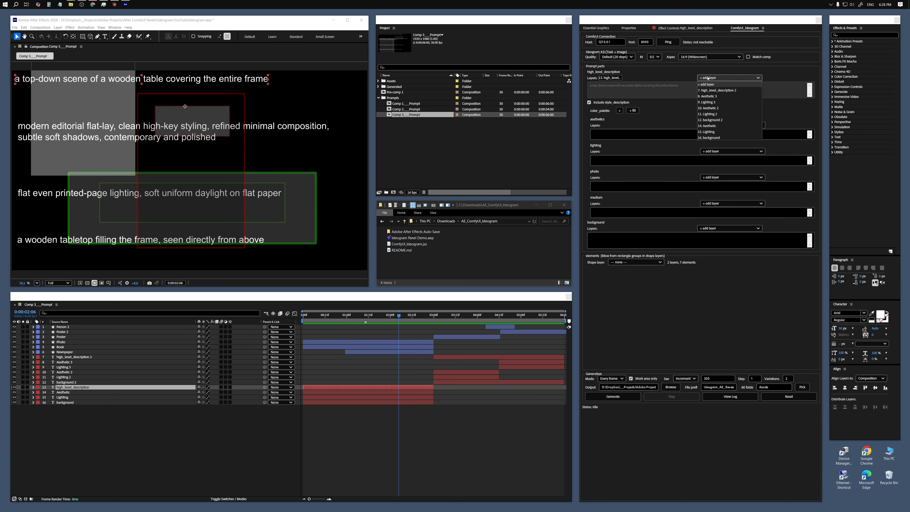
pyautogui.click(719, 90)
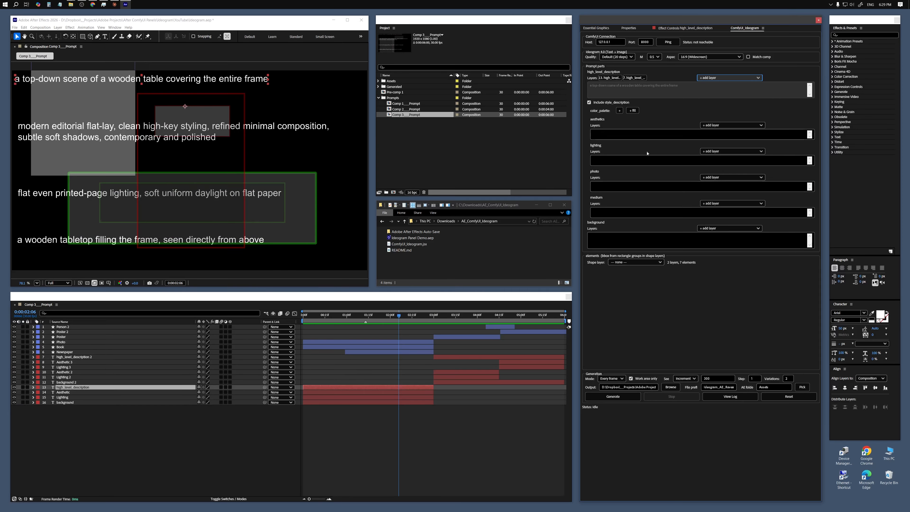